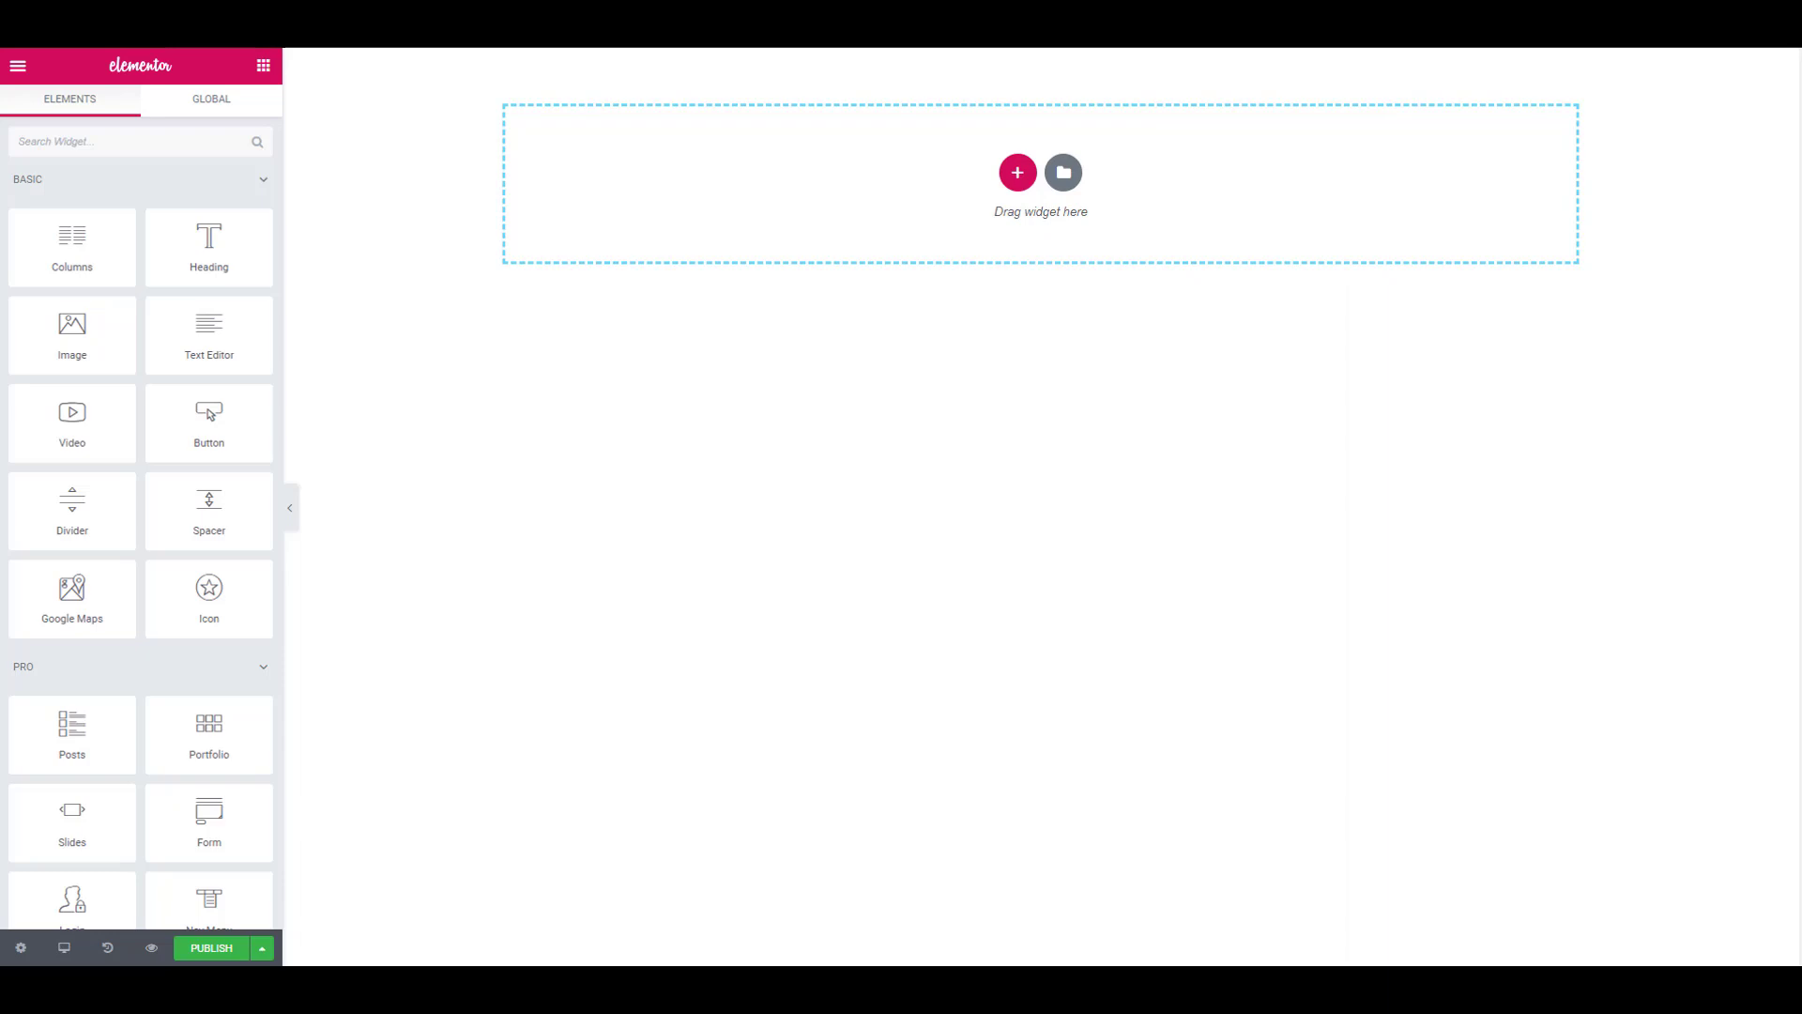
# Step: Search 'pop', drag the Popup Box widget into the empty section and expand Content
pyautogui.click(161, 140)
pyautogui.write('pop')
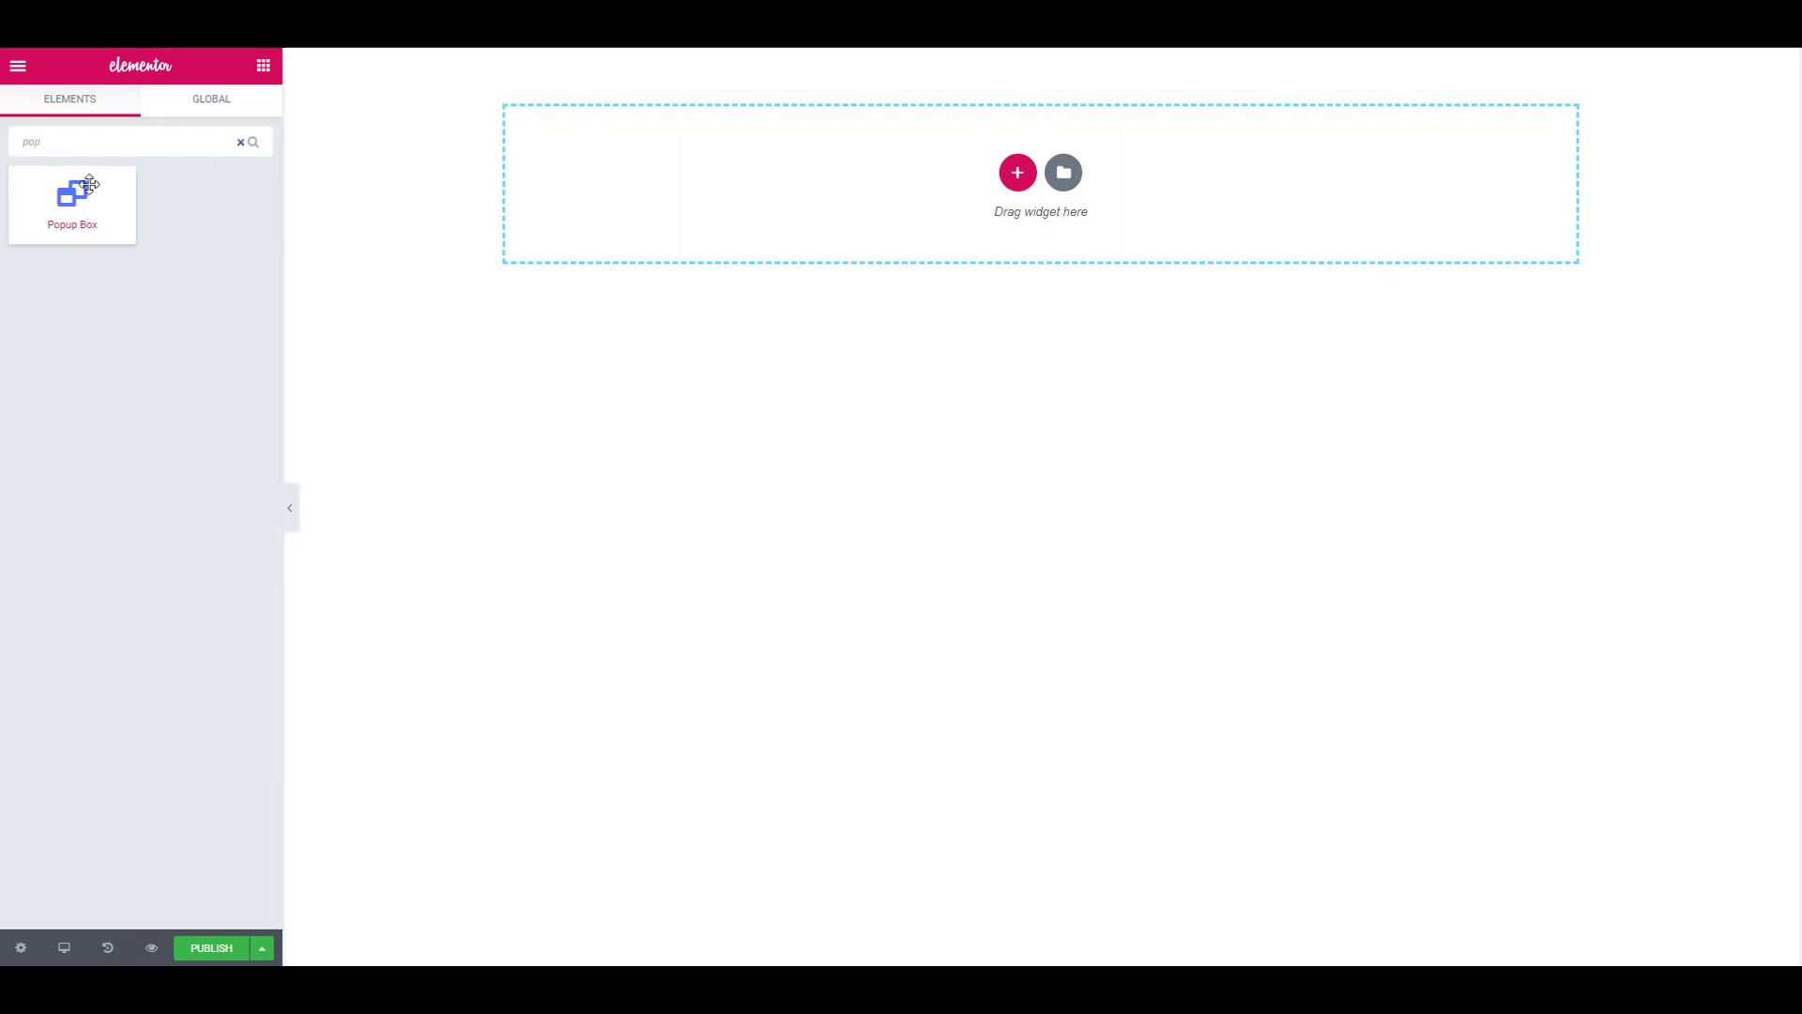
pyautogui.moveTo(80, 194); pyautogui.dragTo(873, 188)
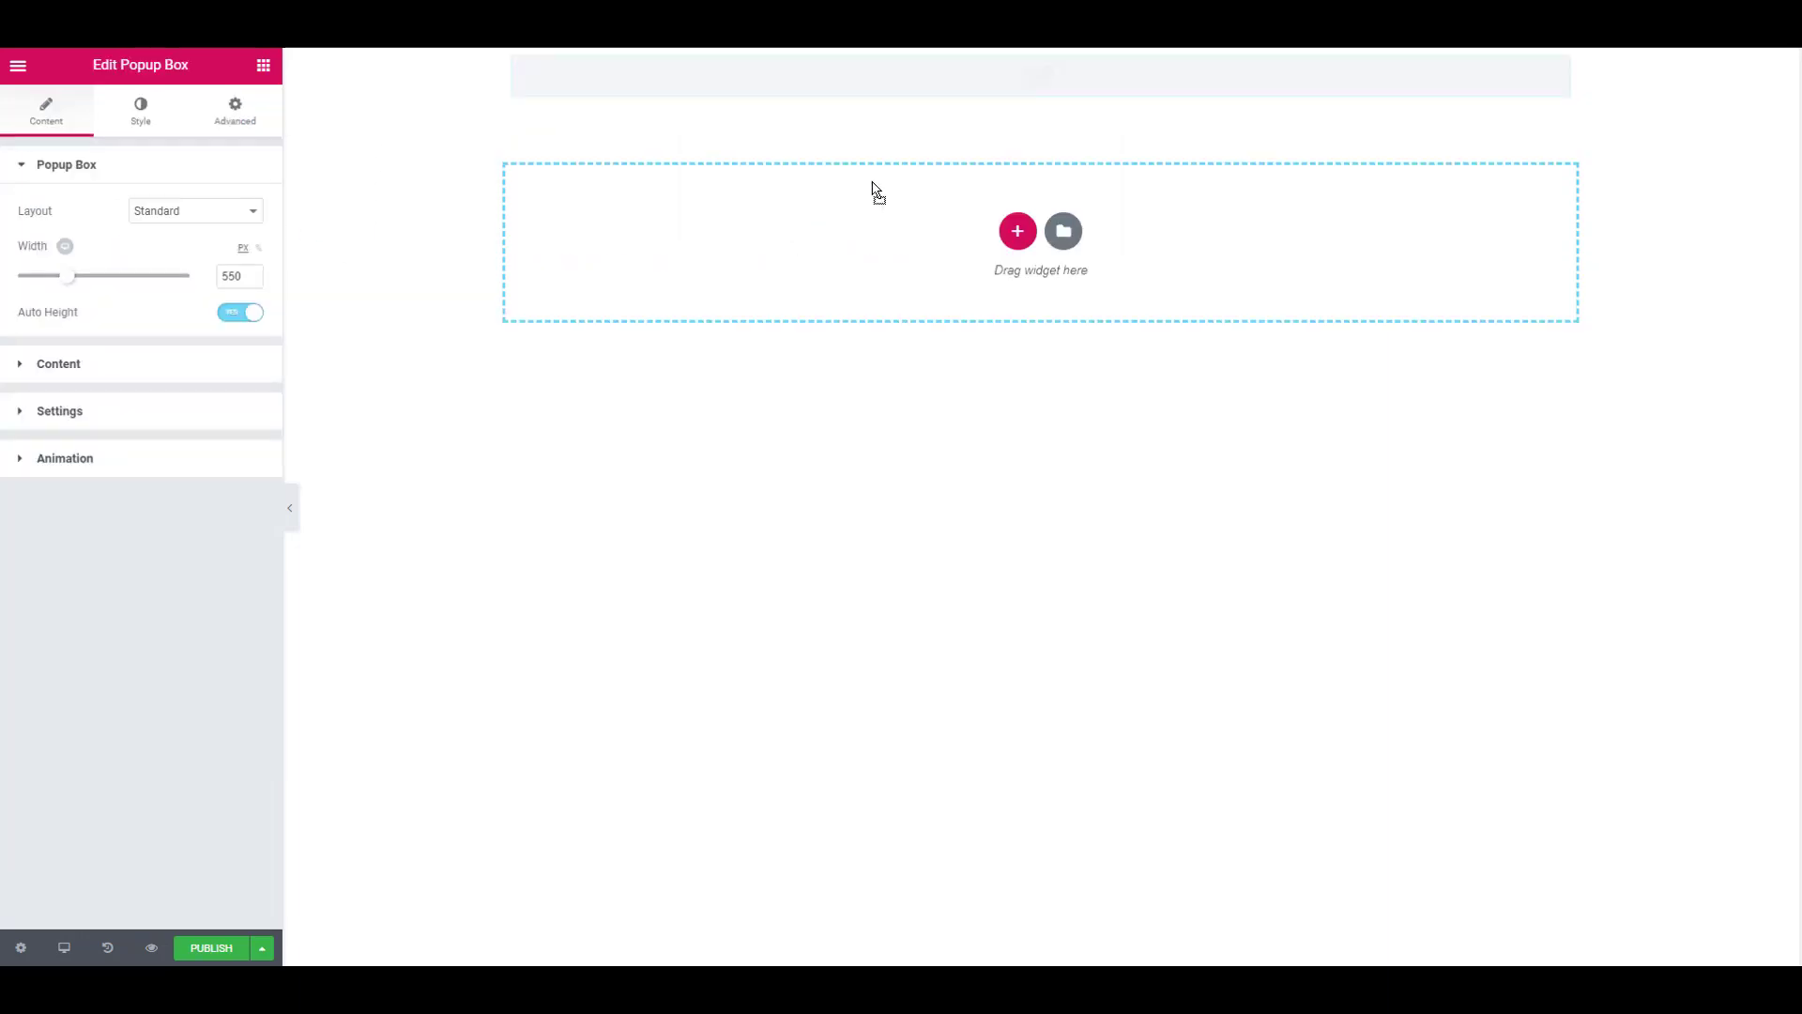
pyautogui.click(166, 213)
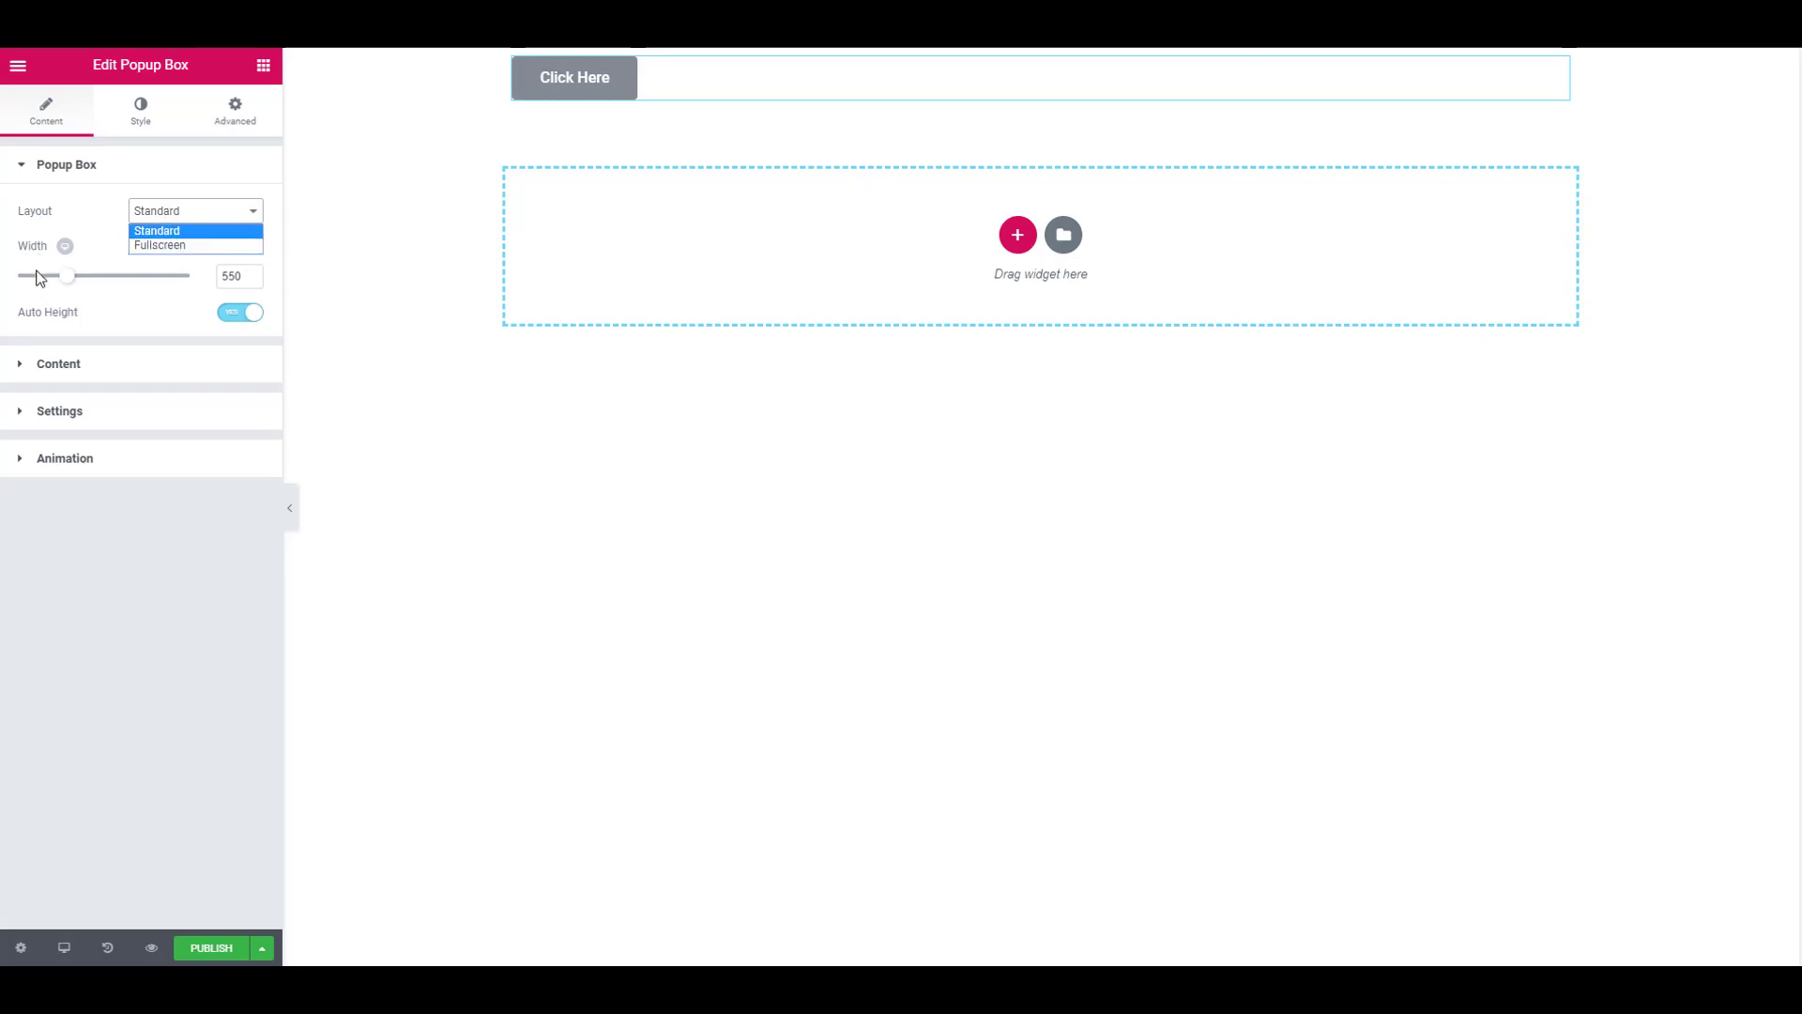
pyautogui.click(59, 366)
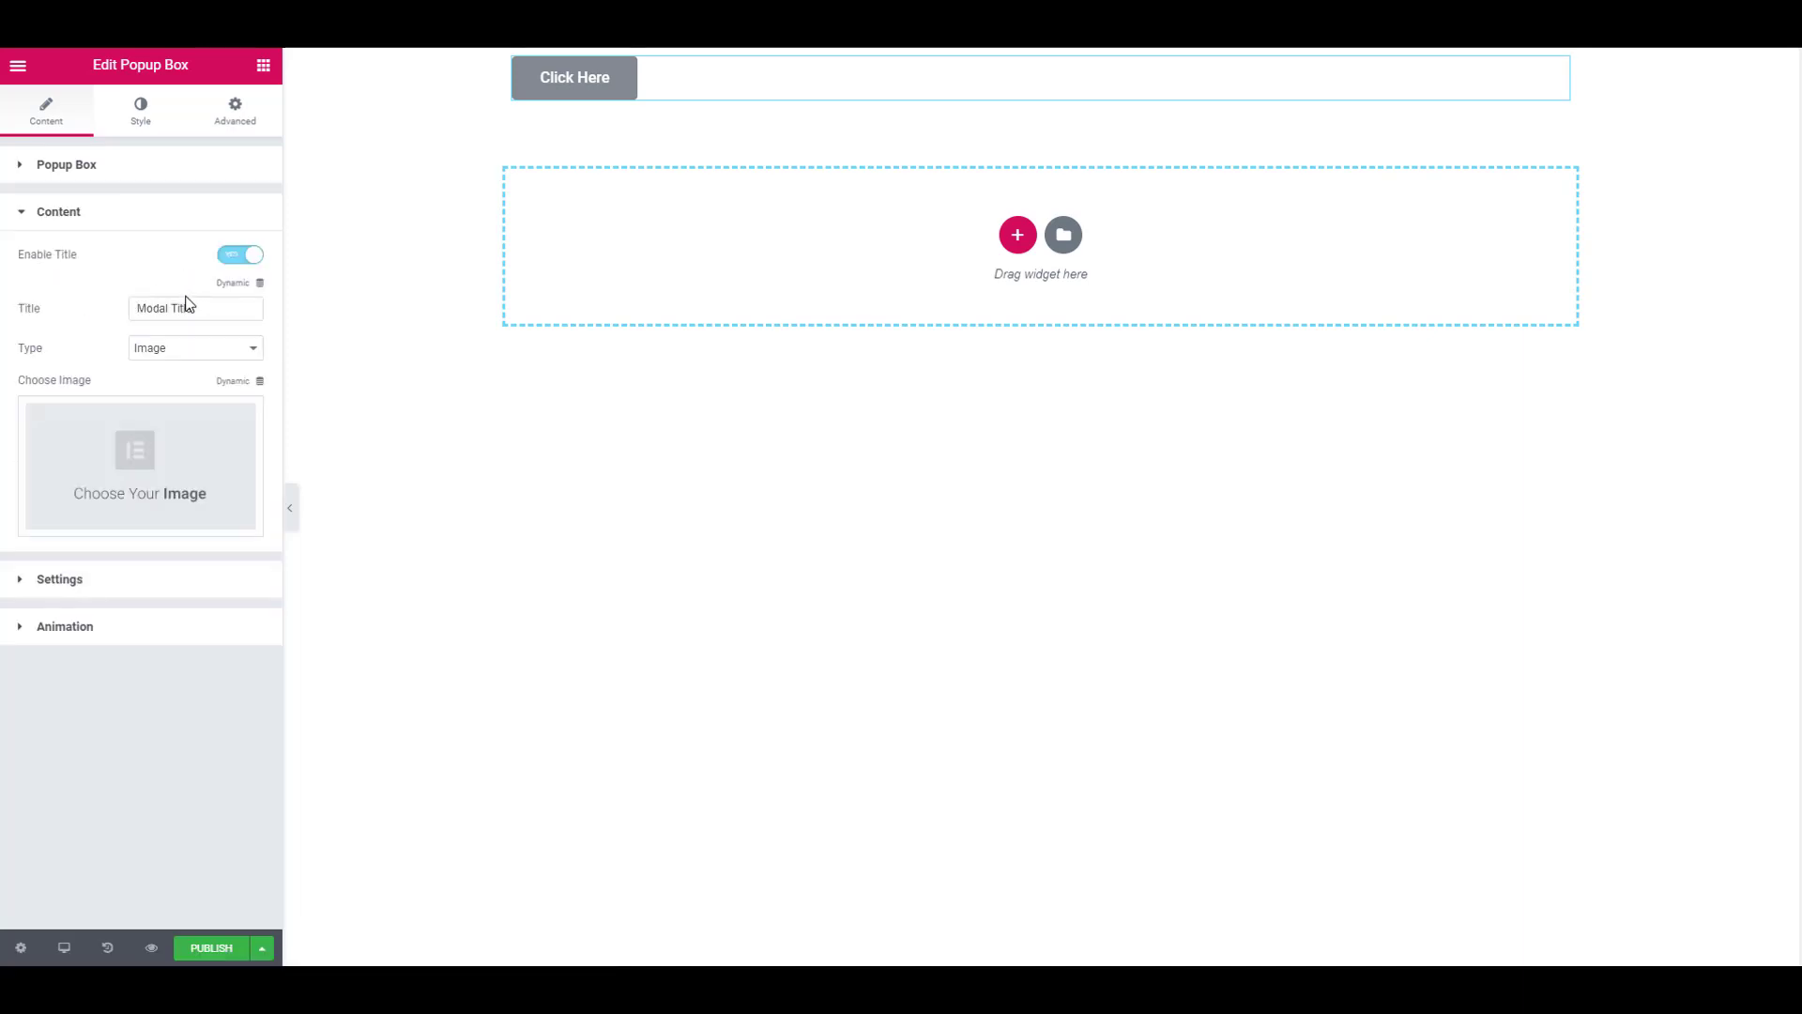
pyautogui.click(185, 352)
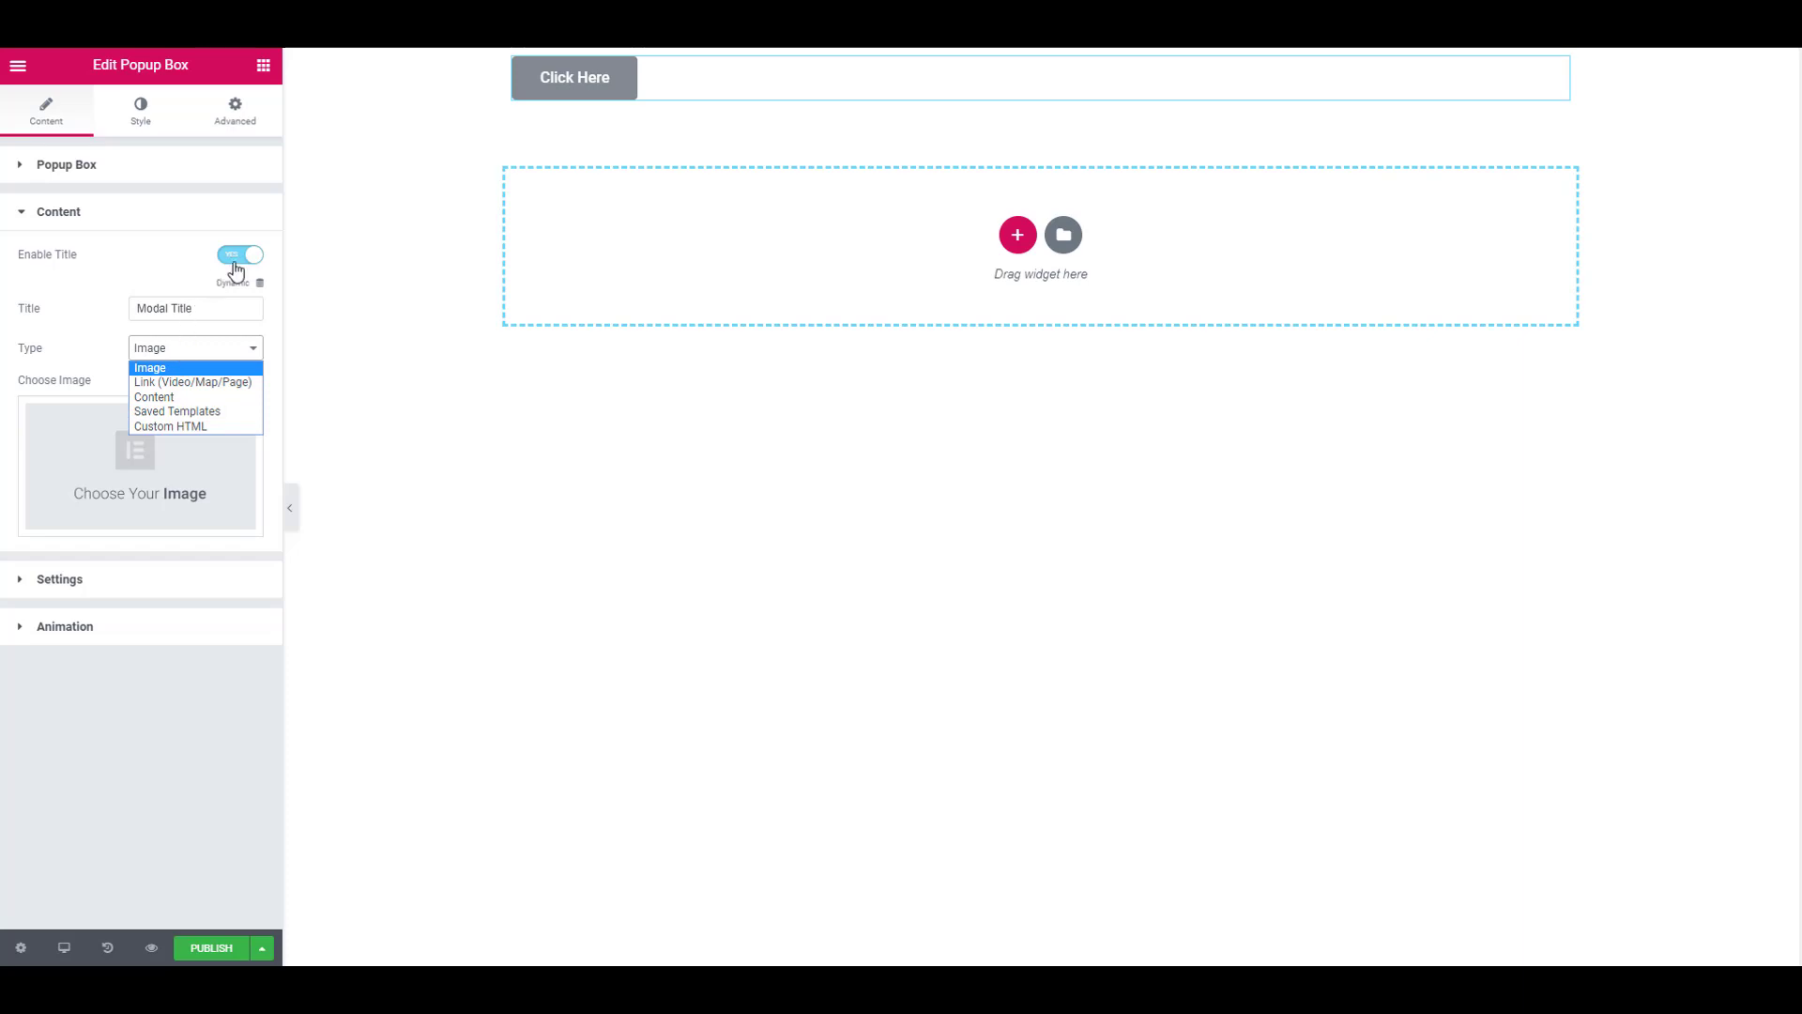
pyautogui.click(120, 359)
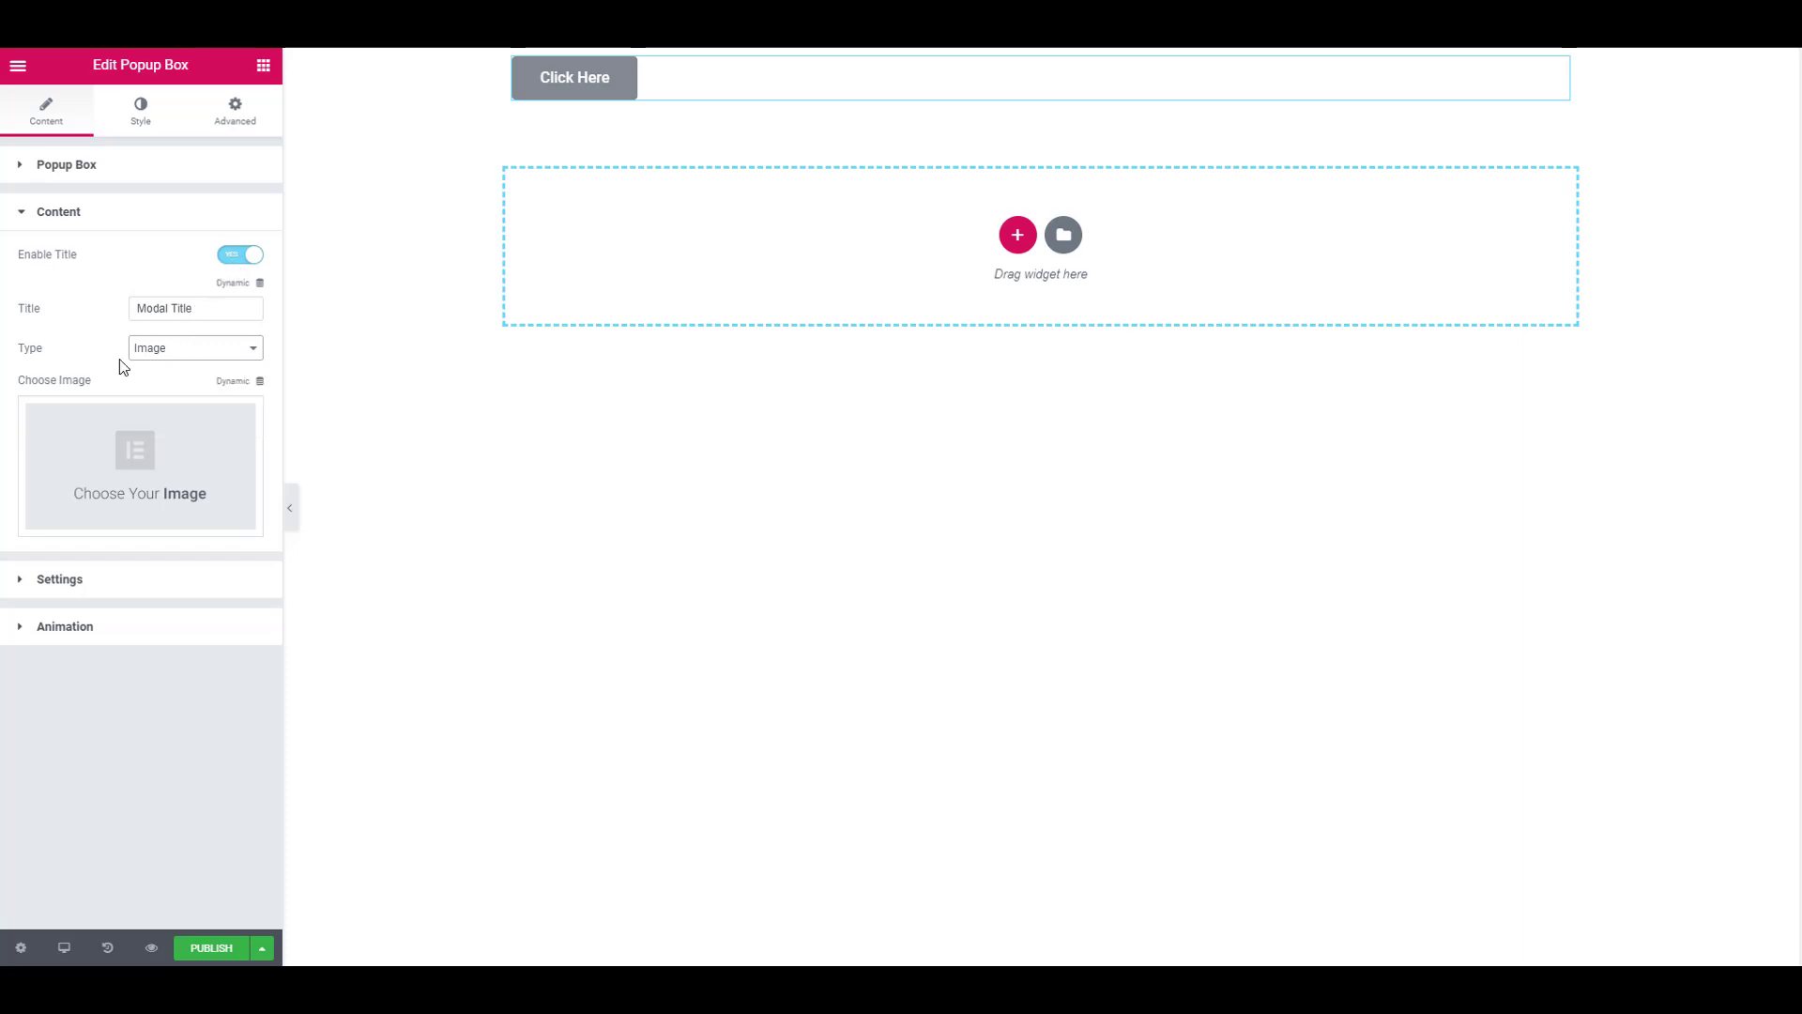
pyautogui.click(141, 350)
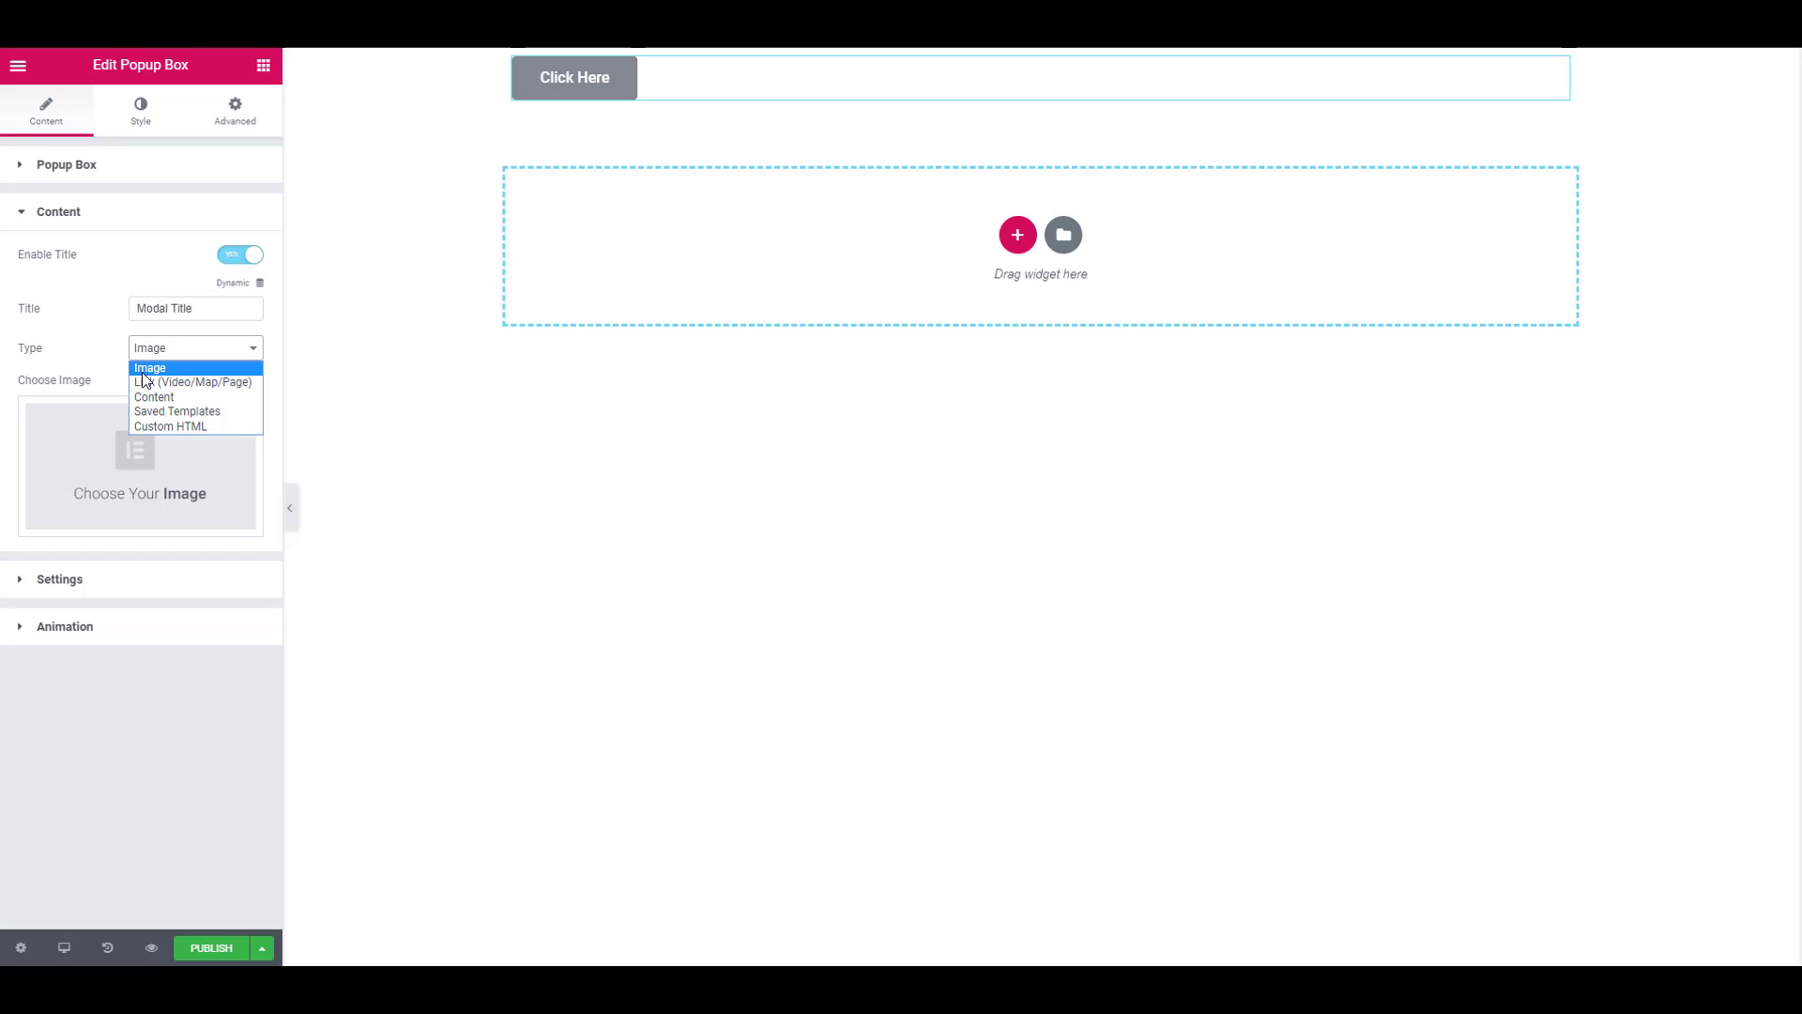
pyautogui.click(103, 380)
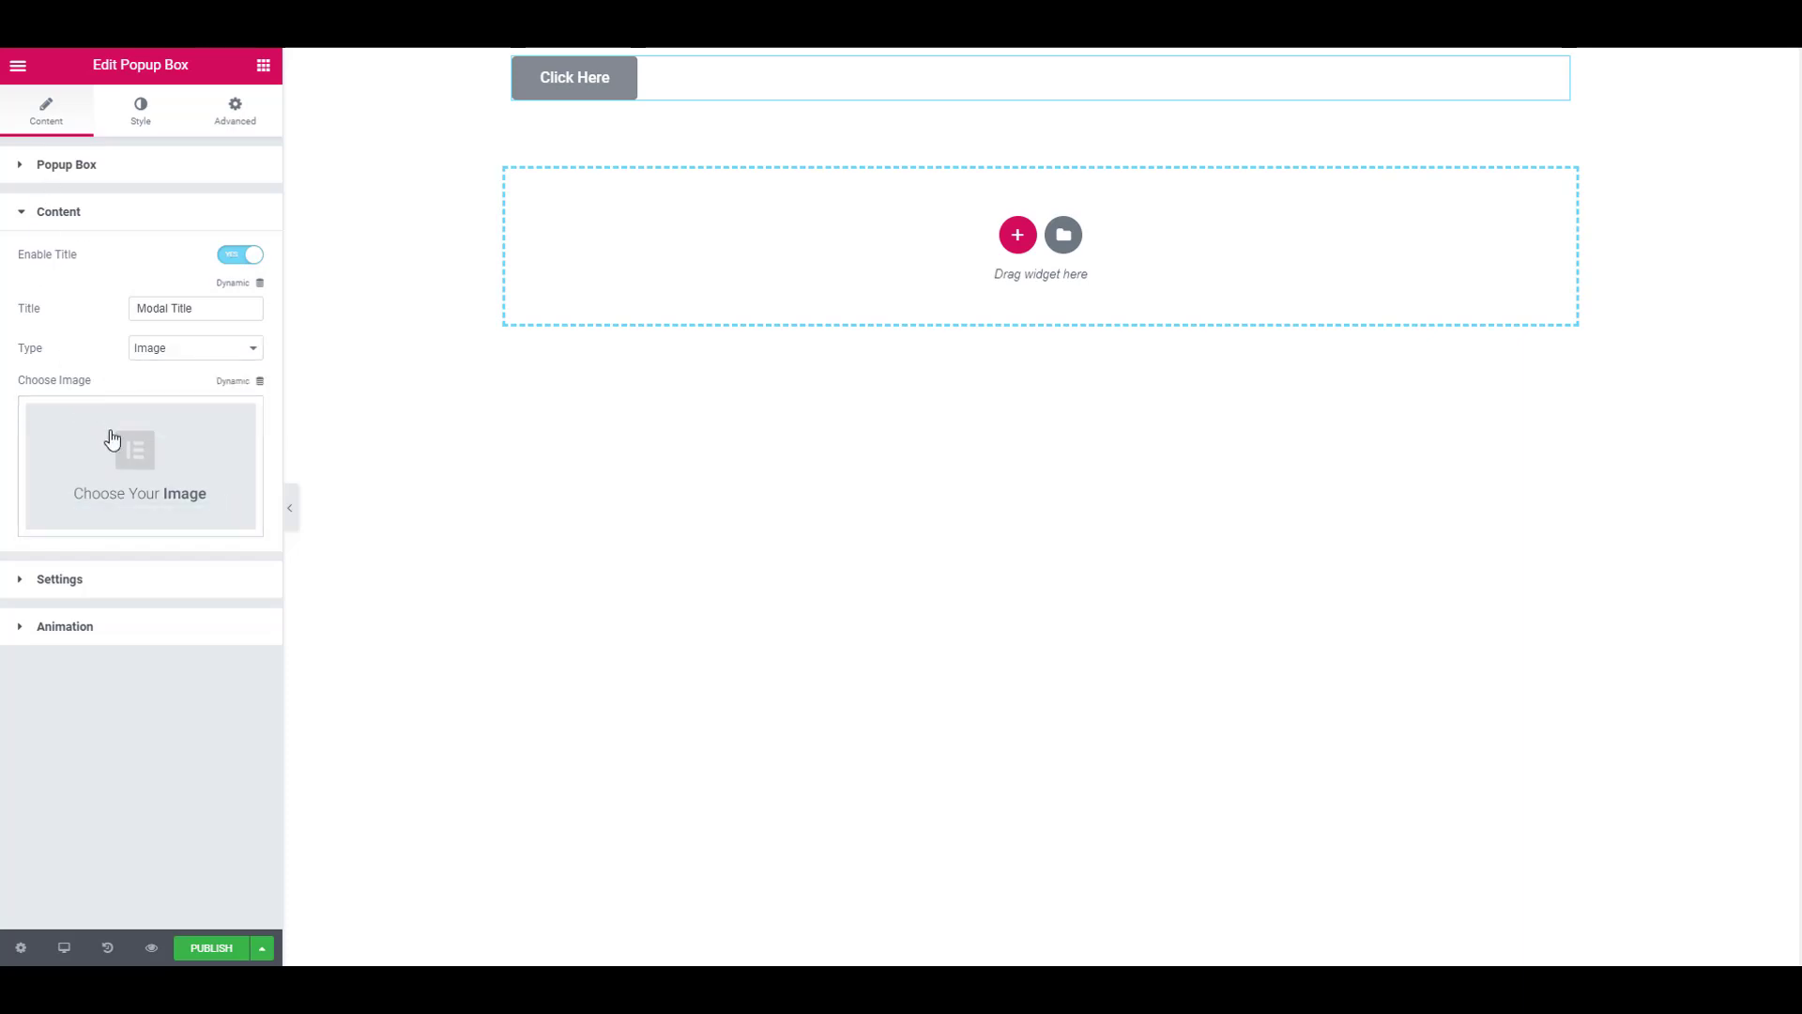
# Step: Set the popup content to the cactus image ga6.png and switch Enable Title to No
pyautogui.moveTo(105, 467)
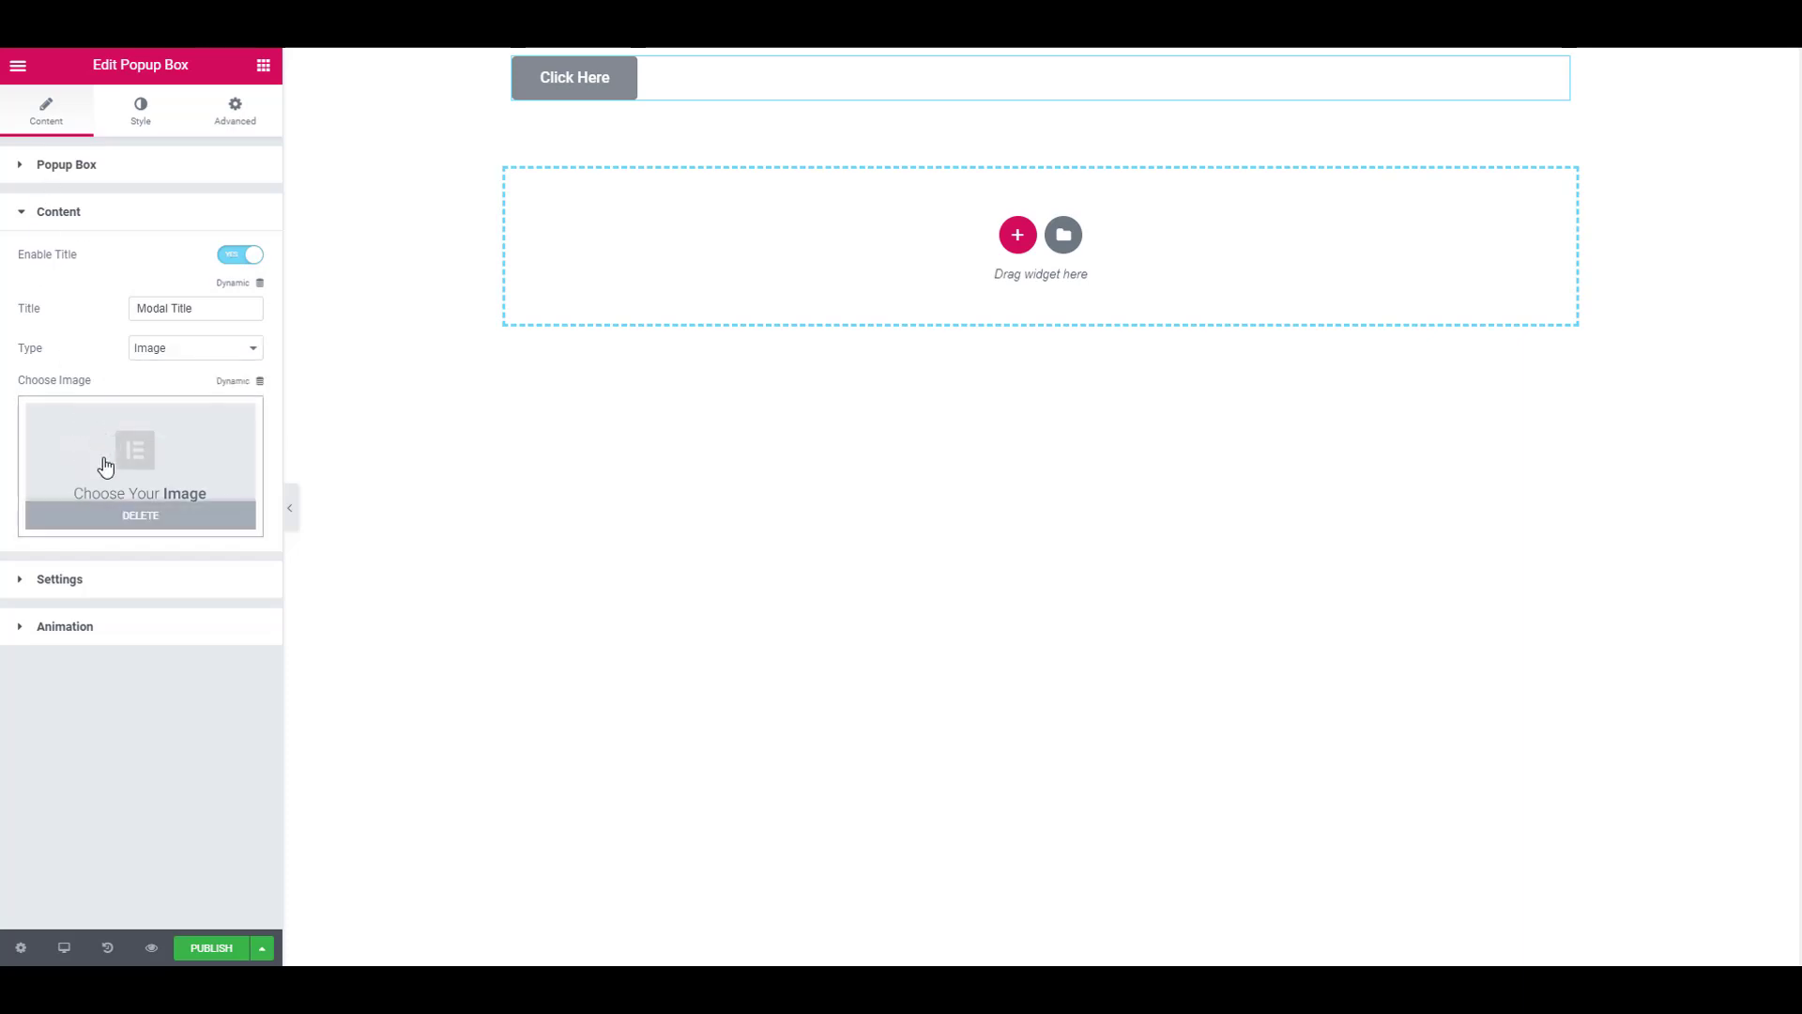
pyautogui.click(150, 497)
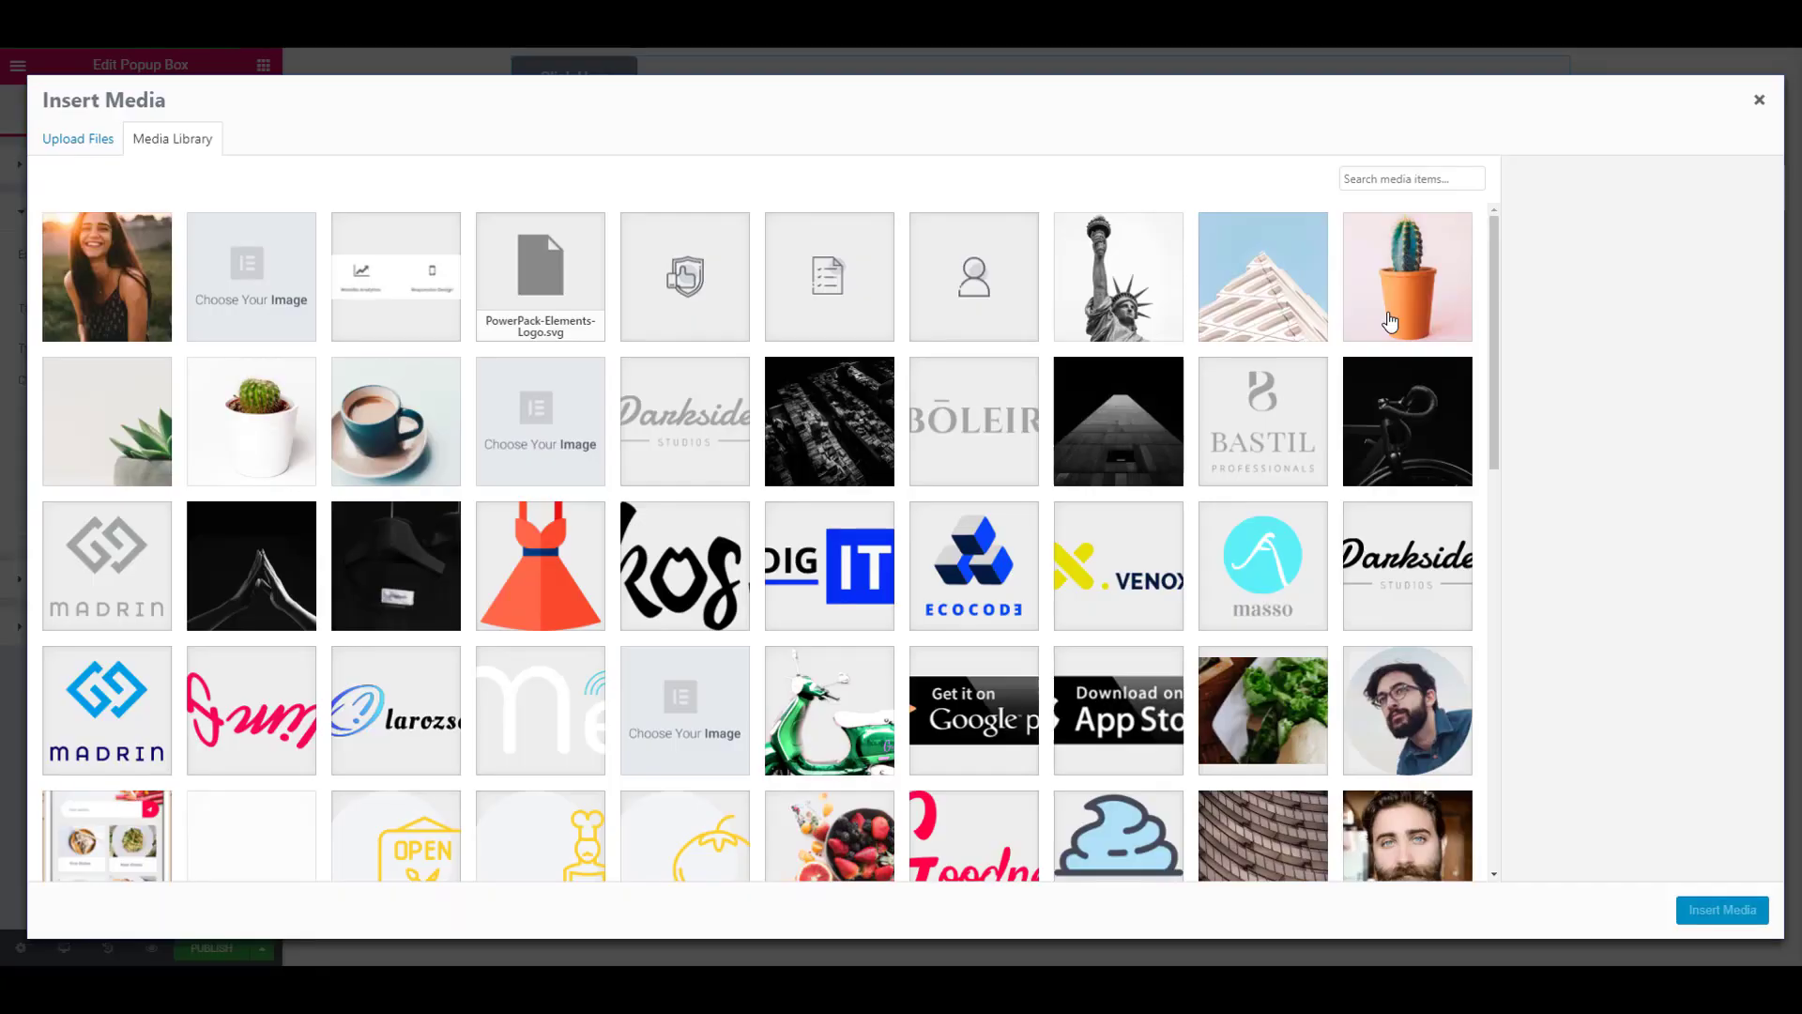
pyautogui.click(1391, 323)
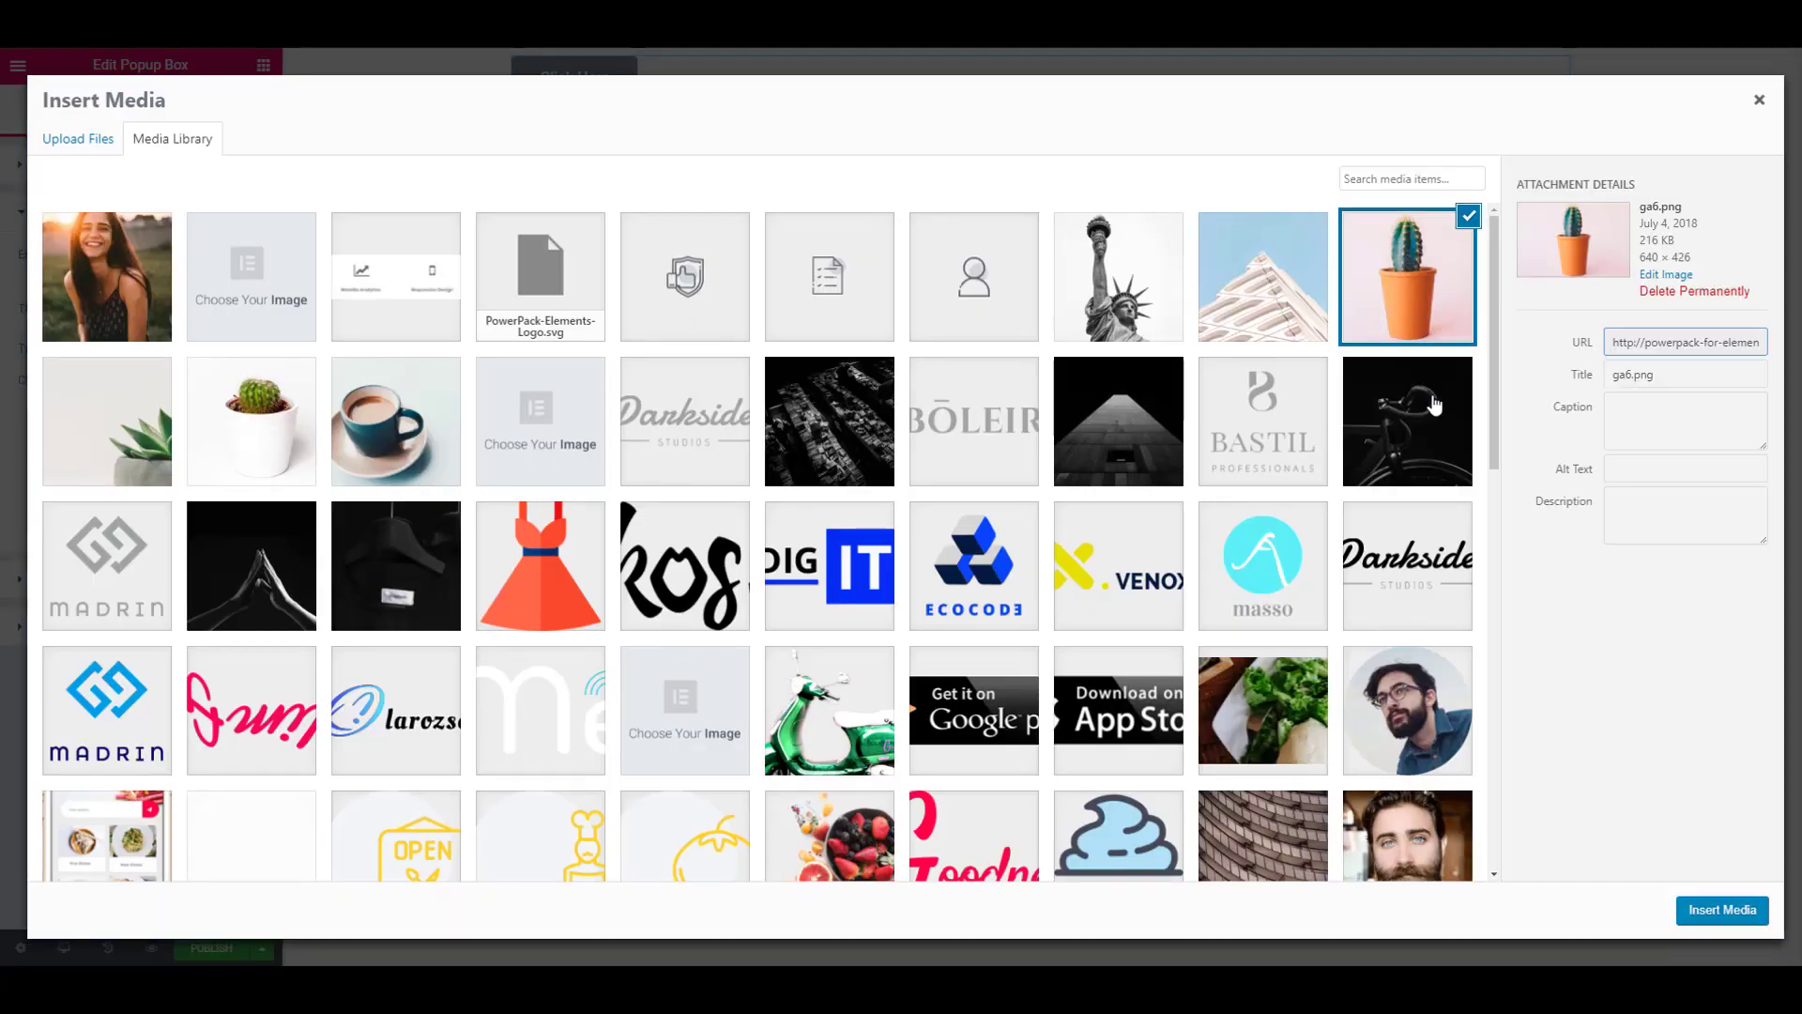
pyautogui.click(1724, 910)
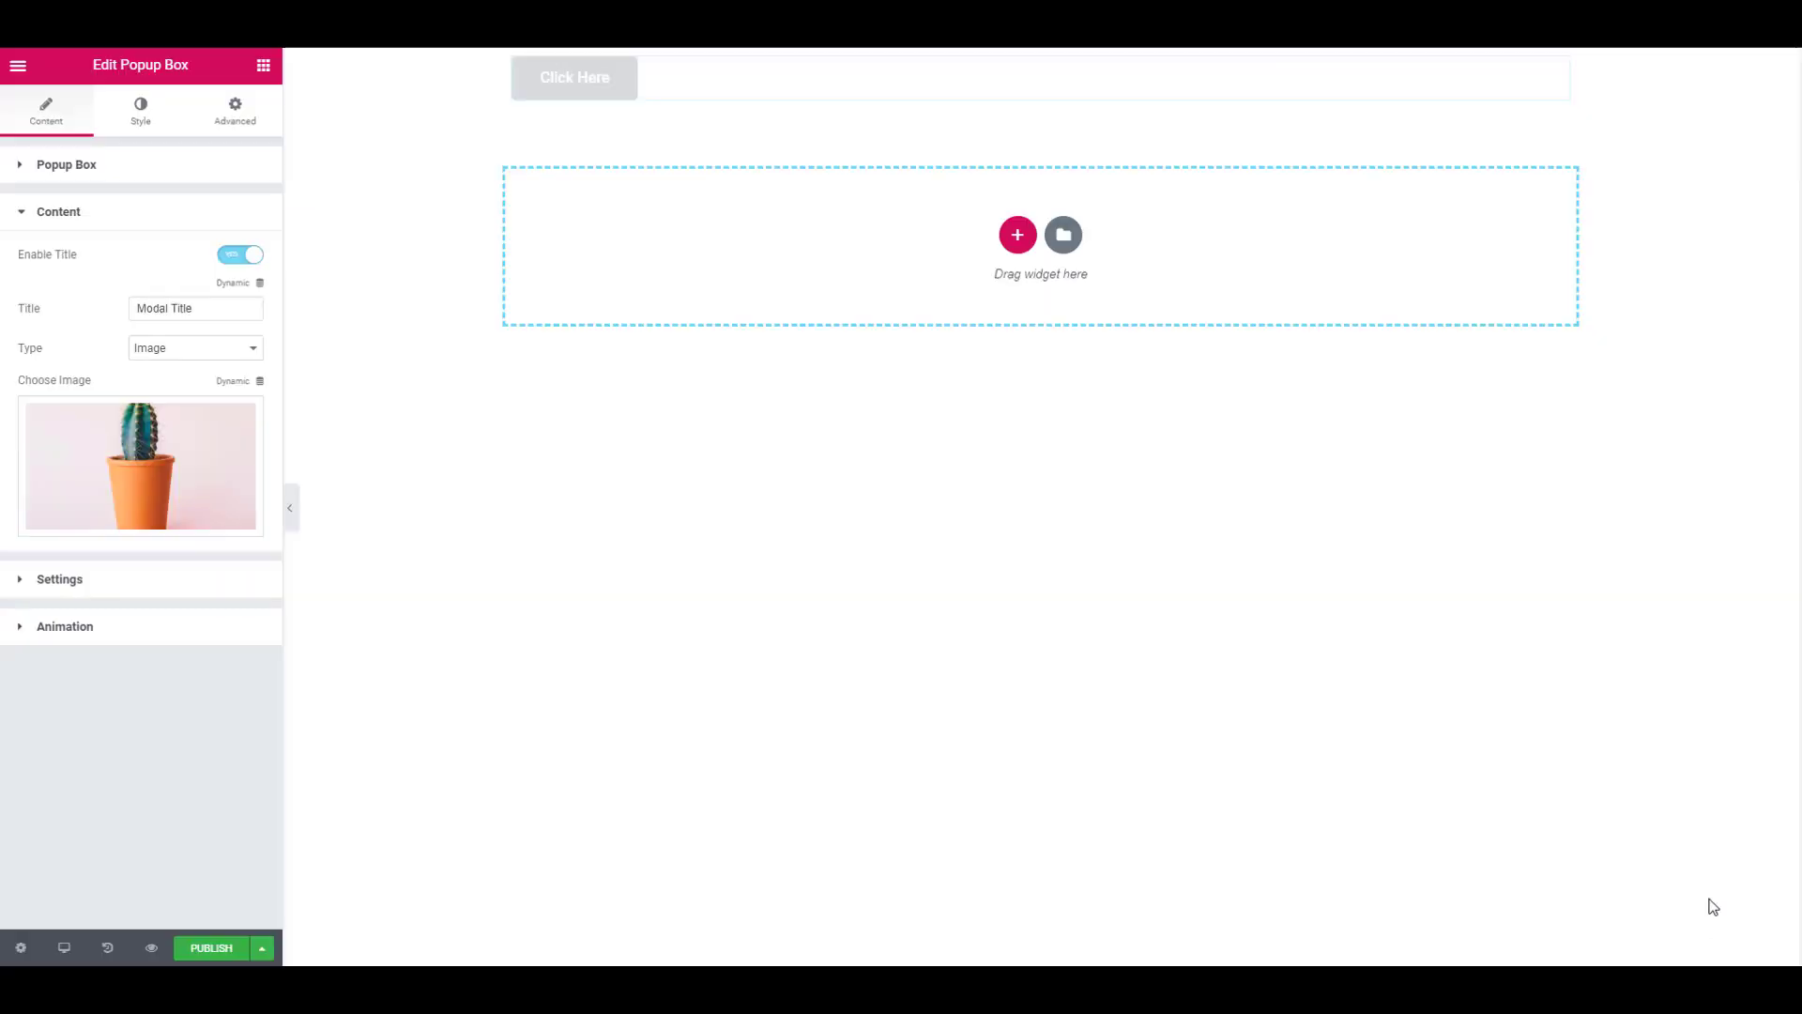
pyautogui.click(254, 259)
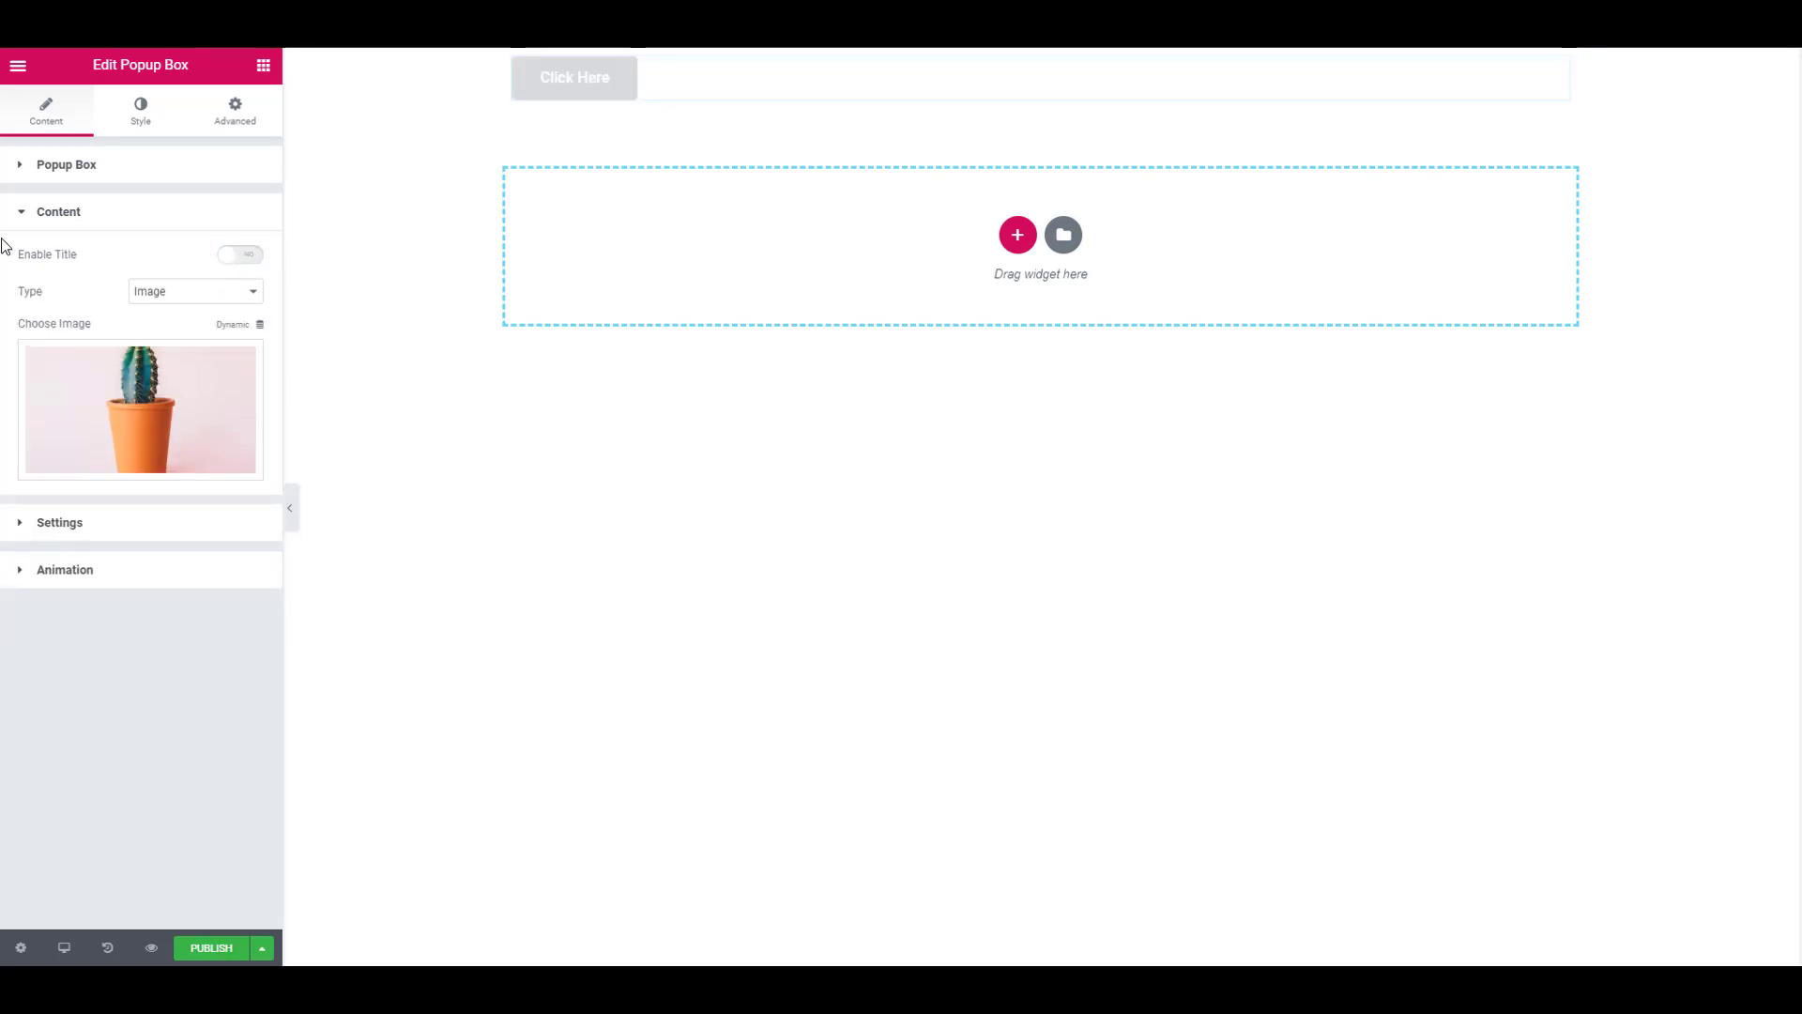
# Step: In Settings, keep the popup Trigger as On Click and the opener Type as Button
pyautogui.click(35, 530)
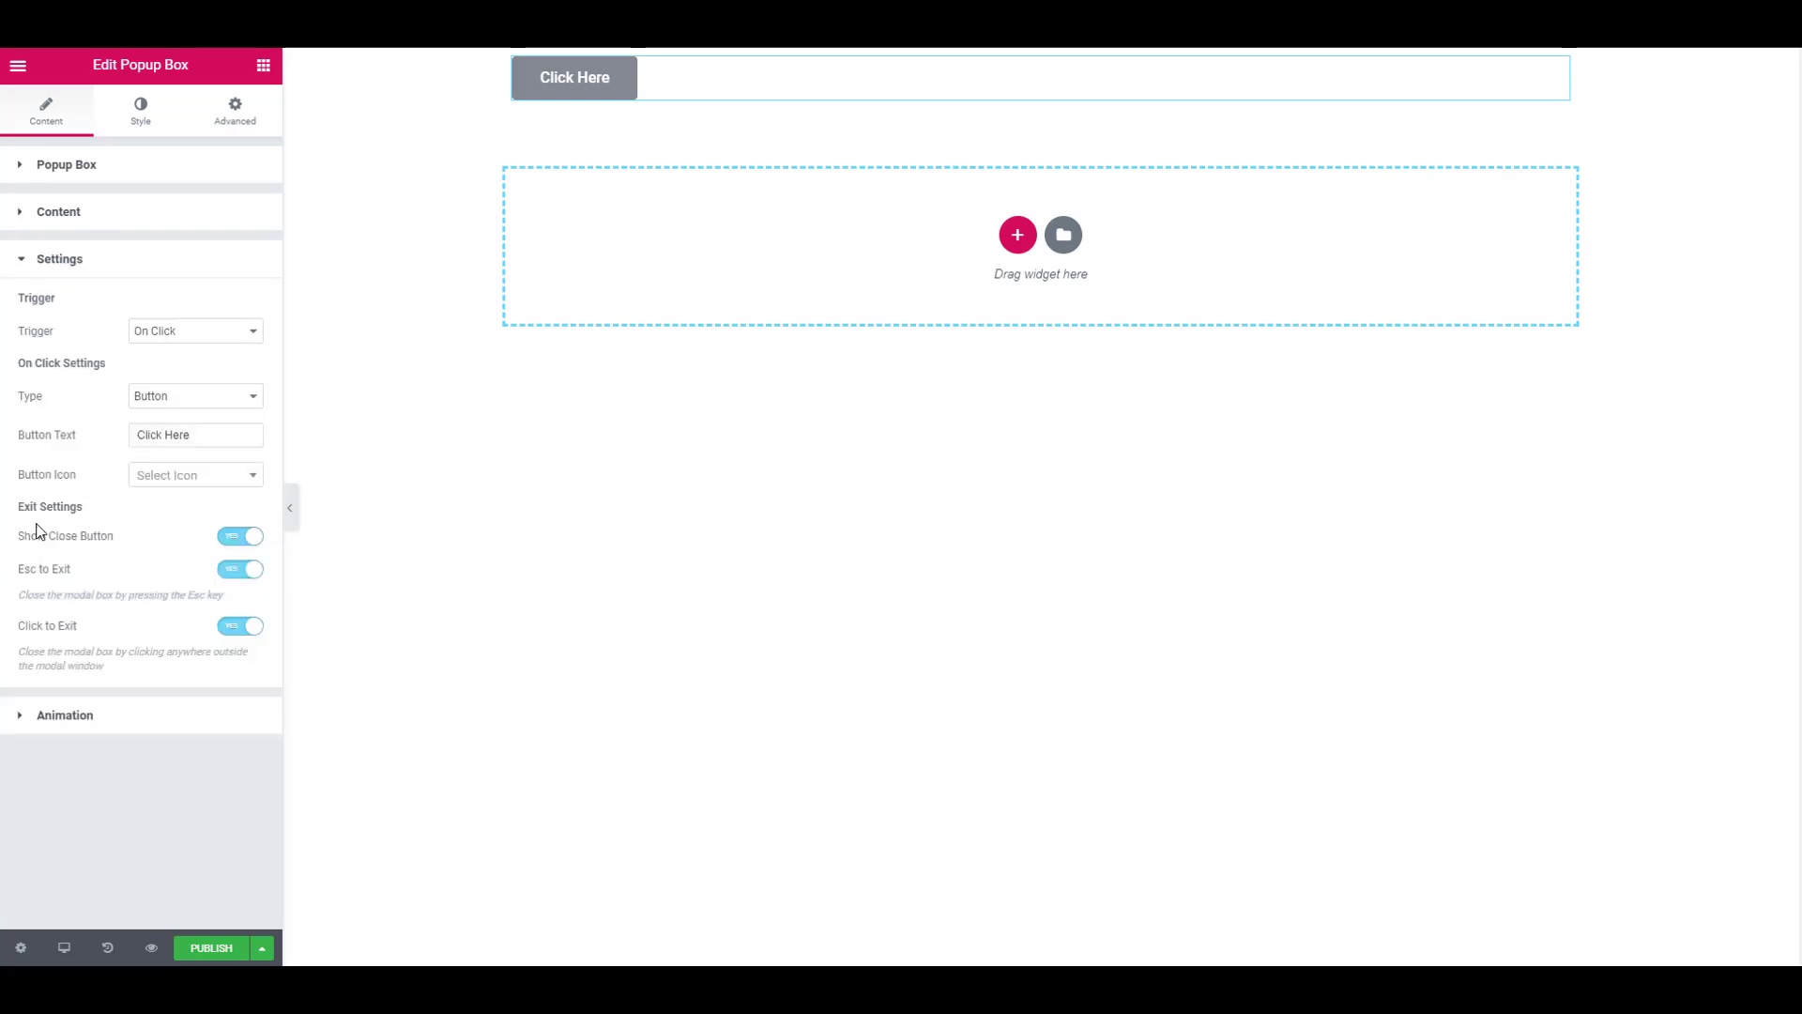
pyautogui.click(163, 336)
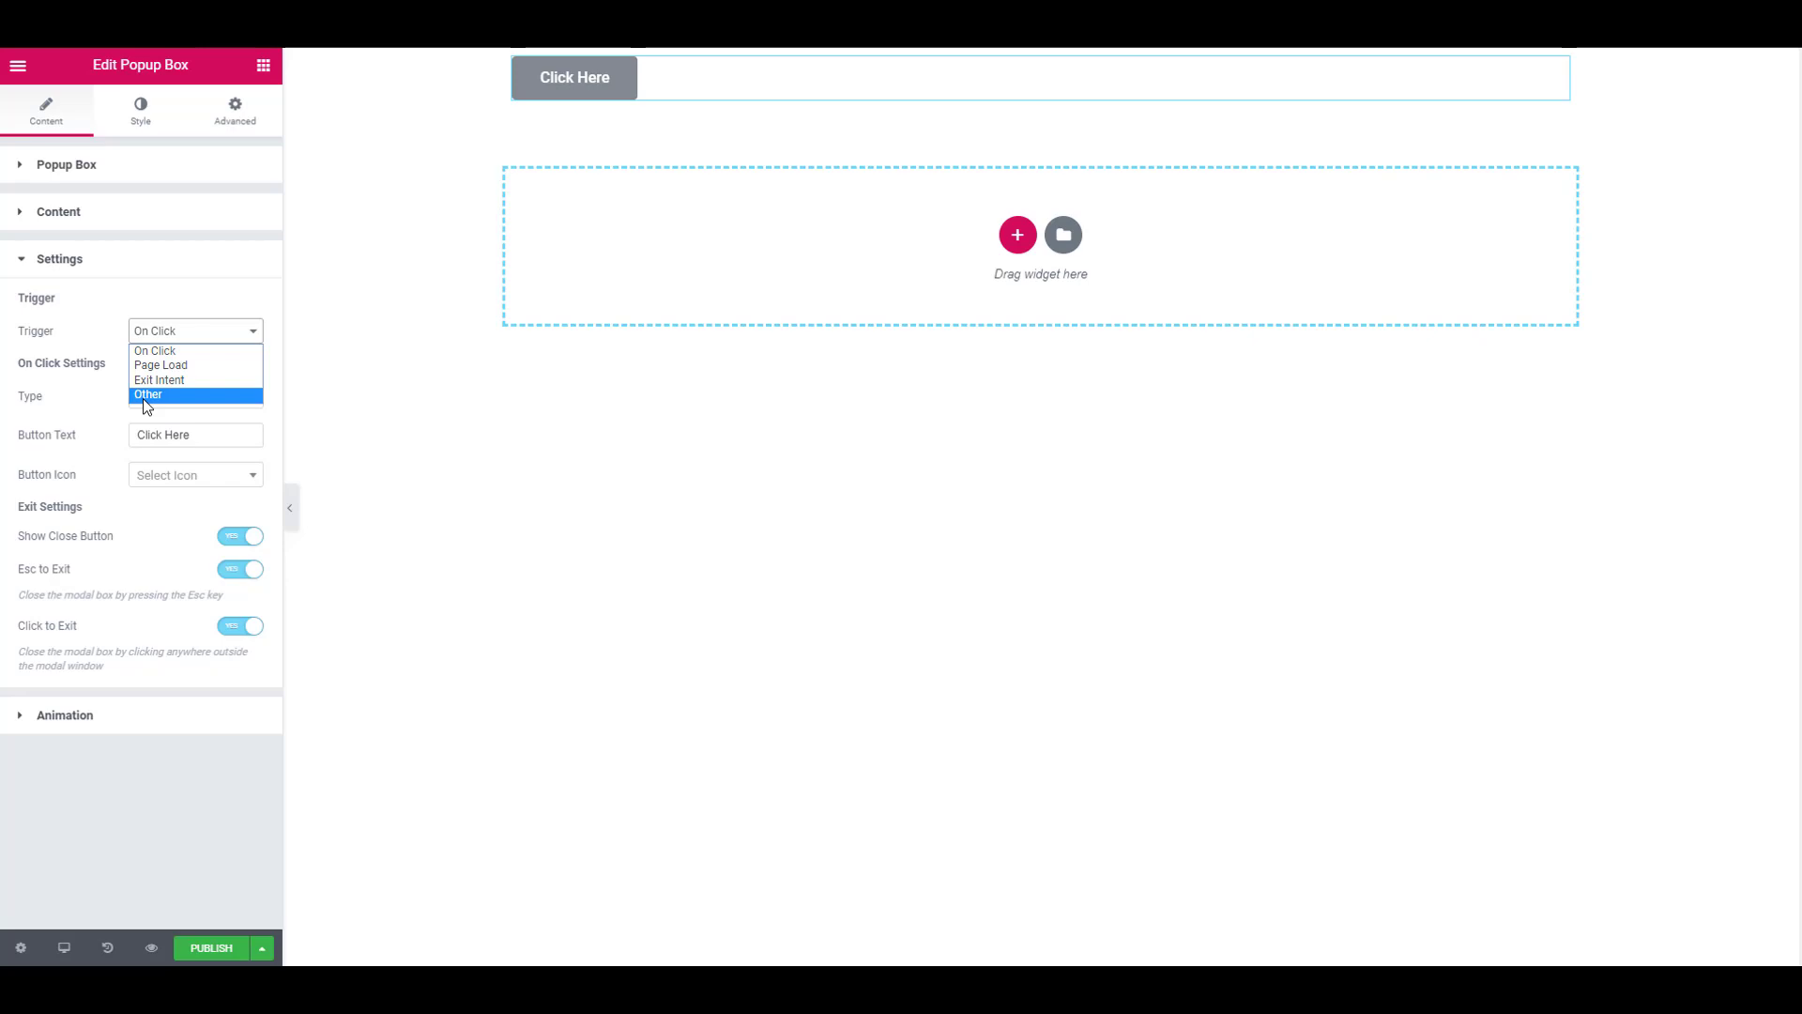
pyautogui.click(32, 387)
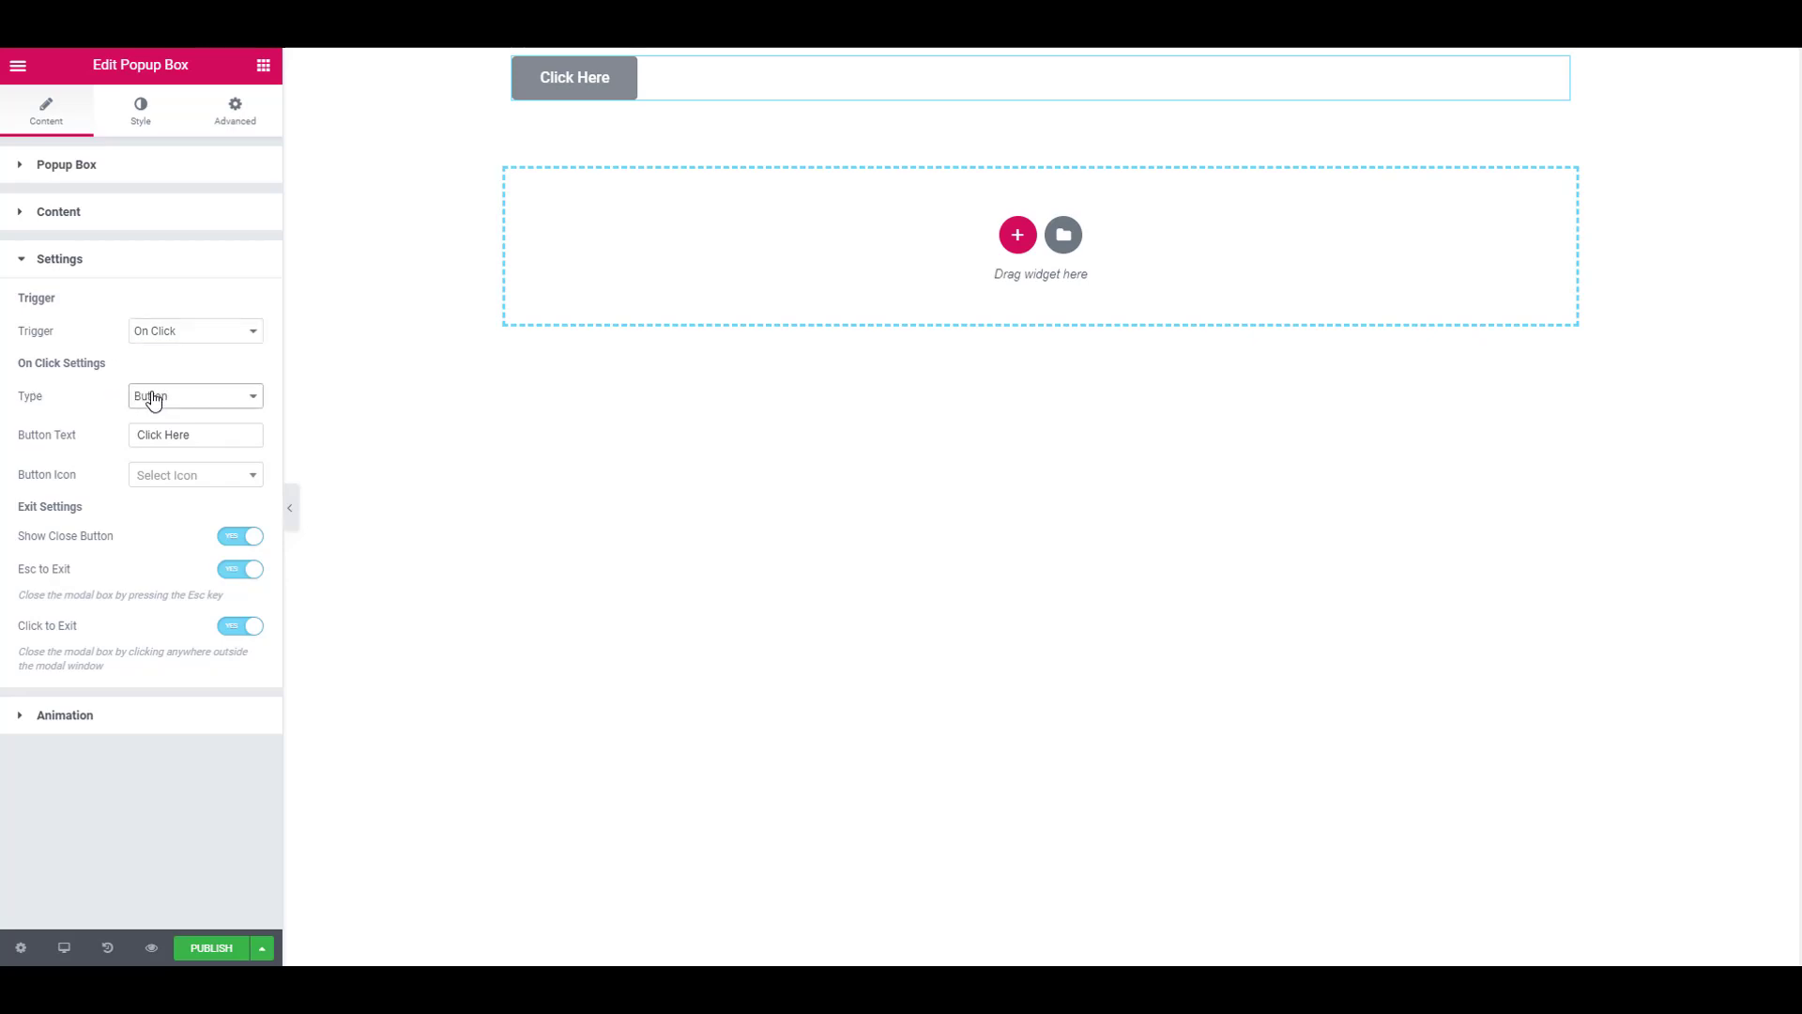
pyautogui.click(153, 398)
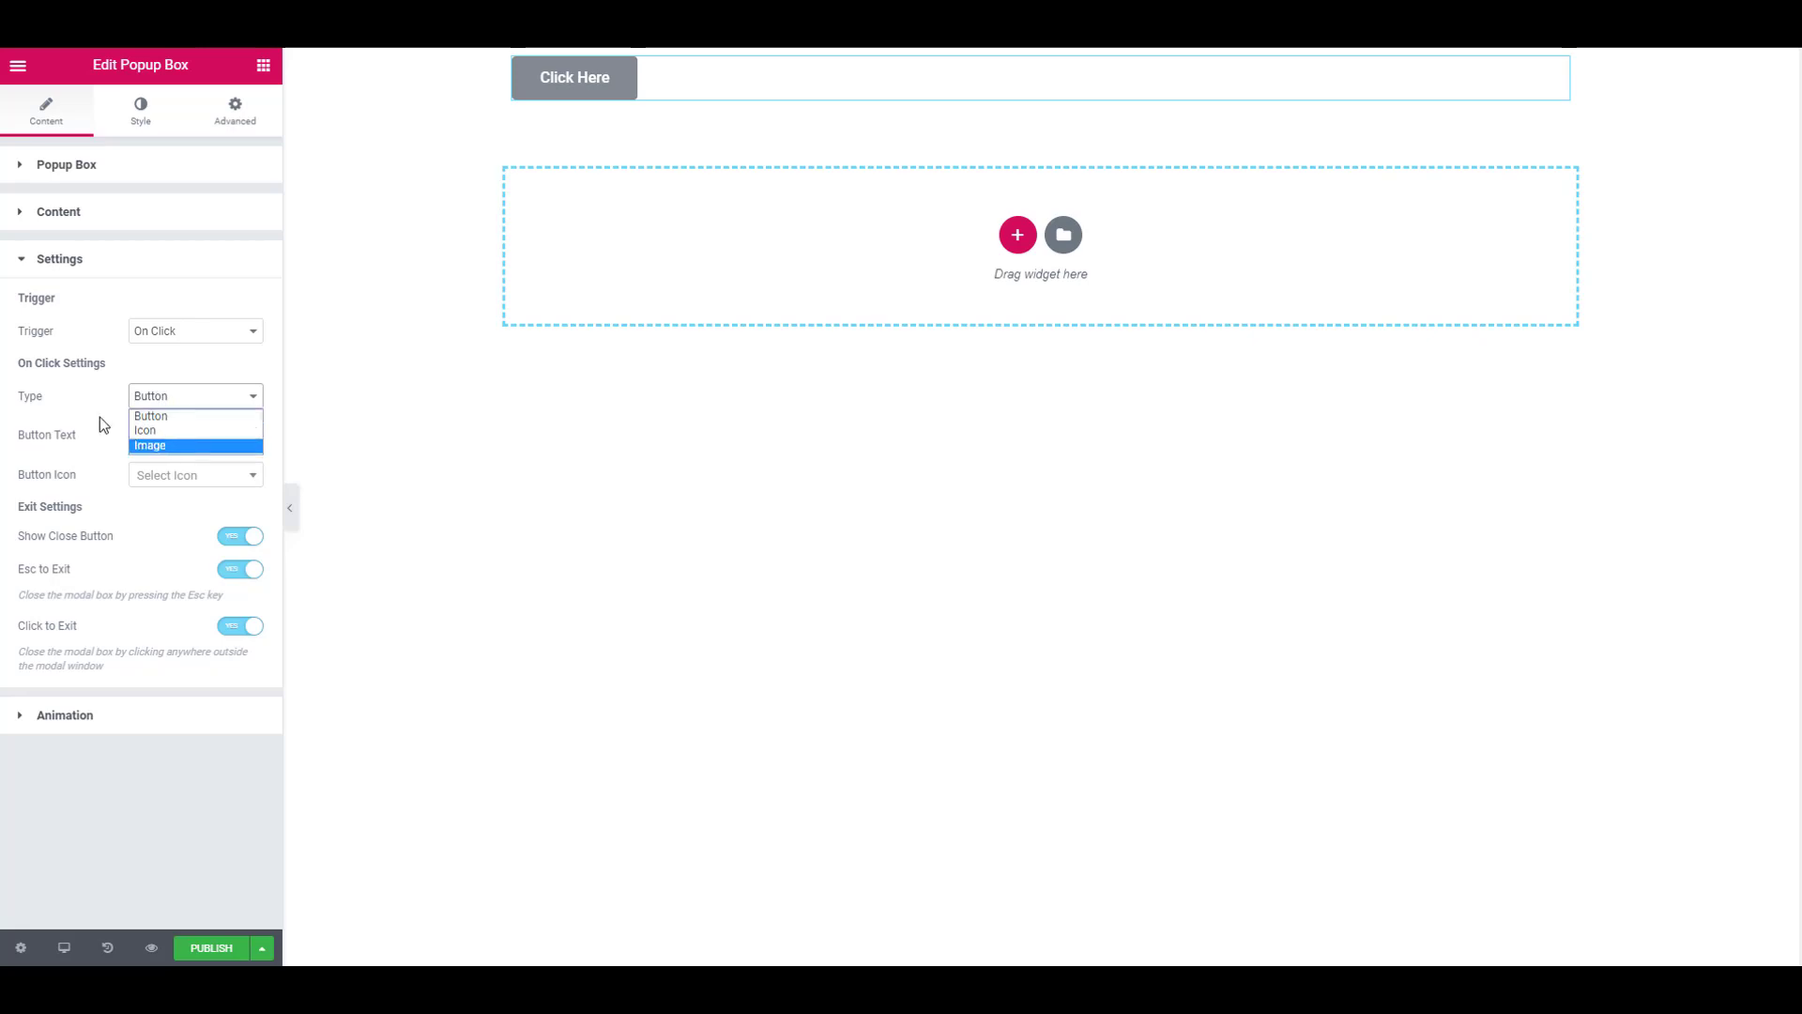
pyautogui.click(77, 385)
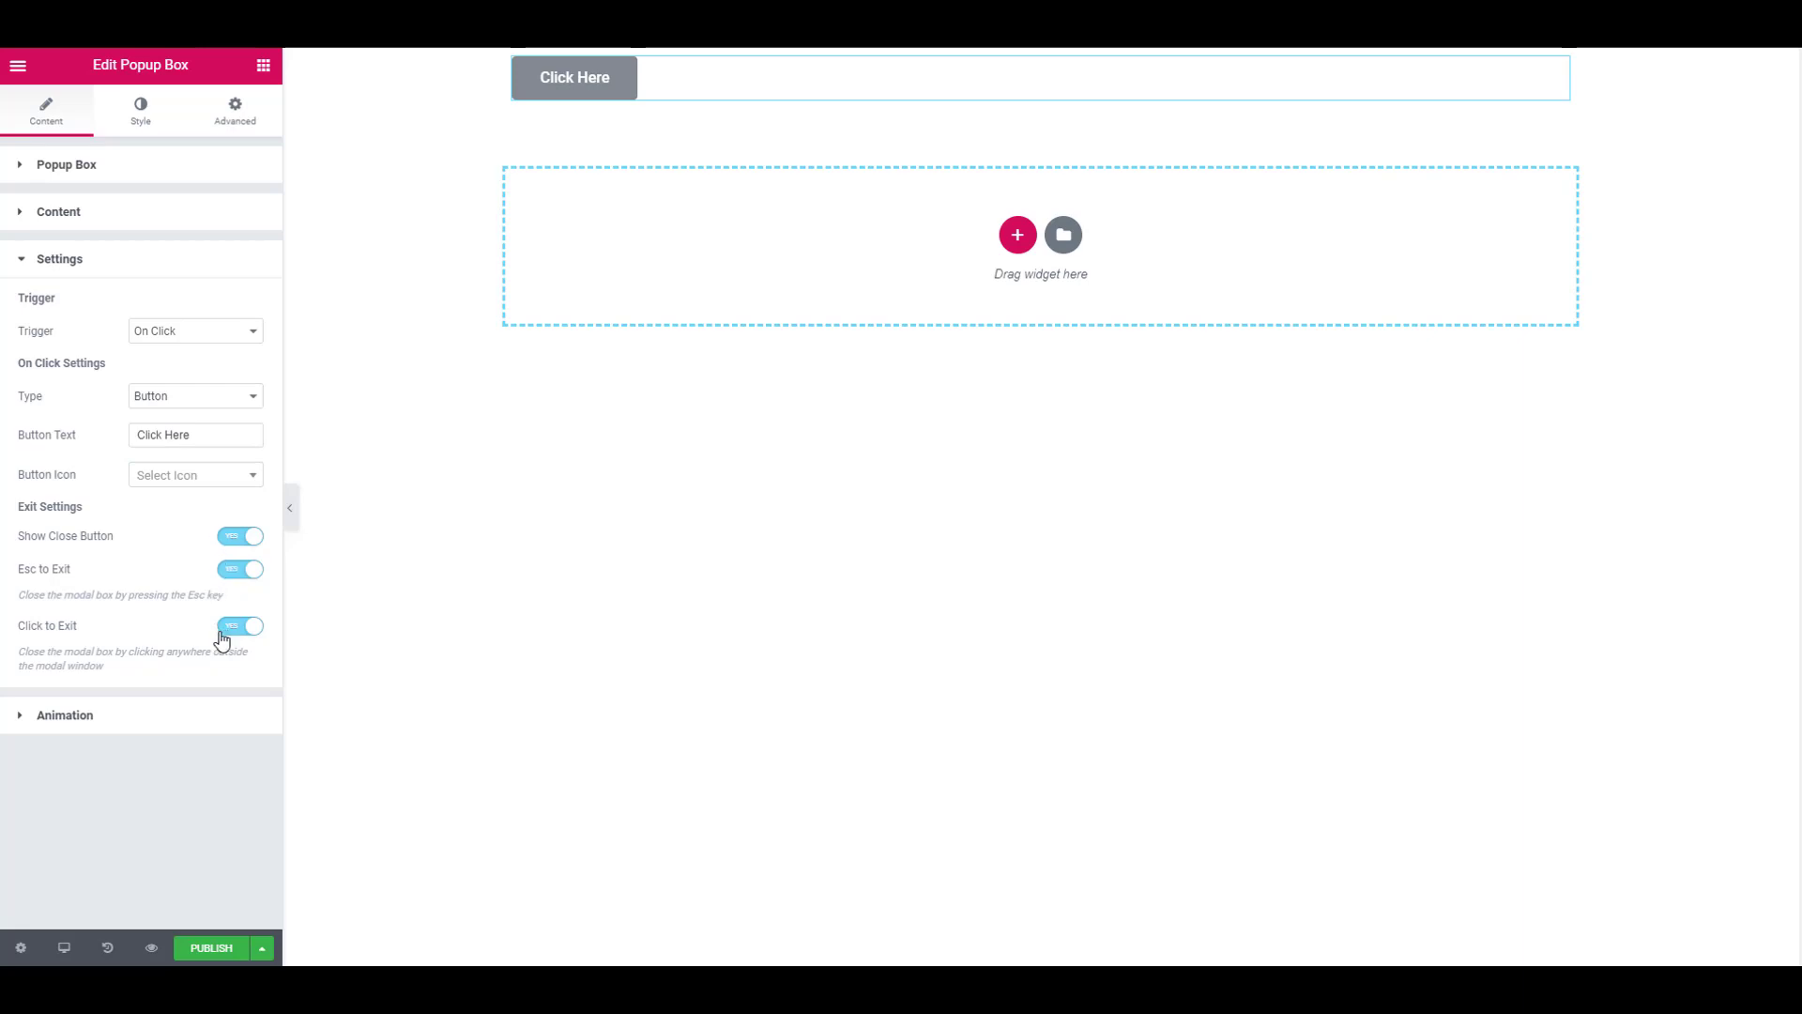
# Step: Center-align the Click Here button in the Style > Button settings
pyautogui.click(114, 129)
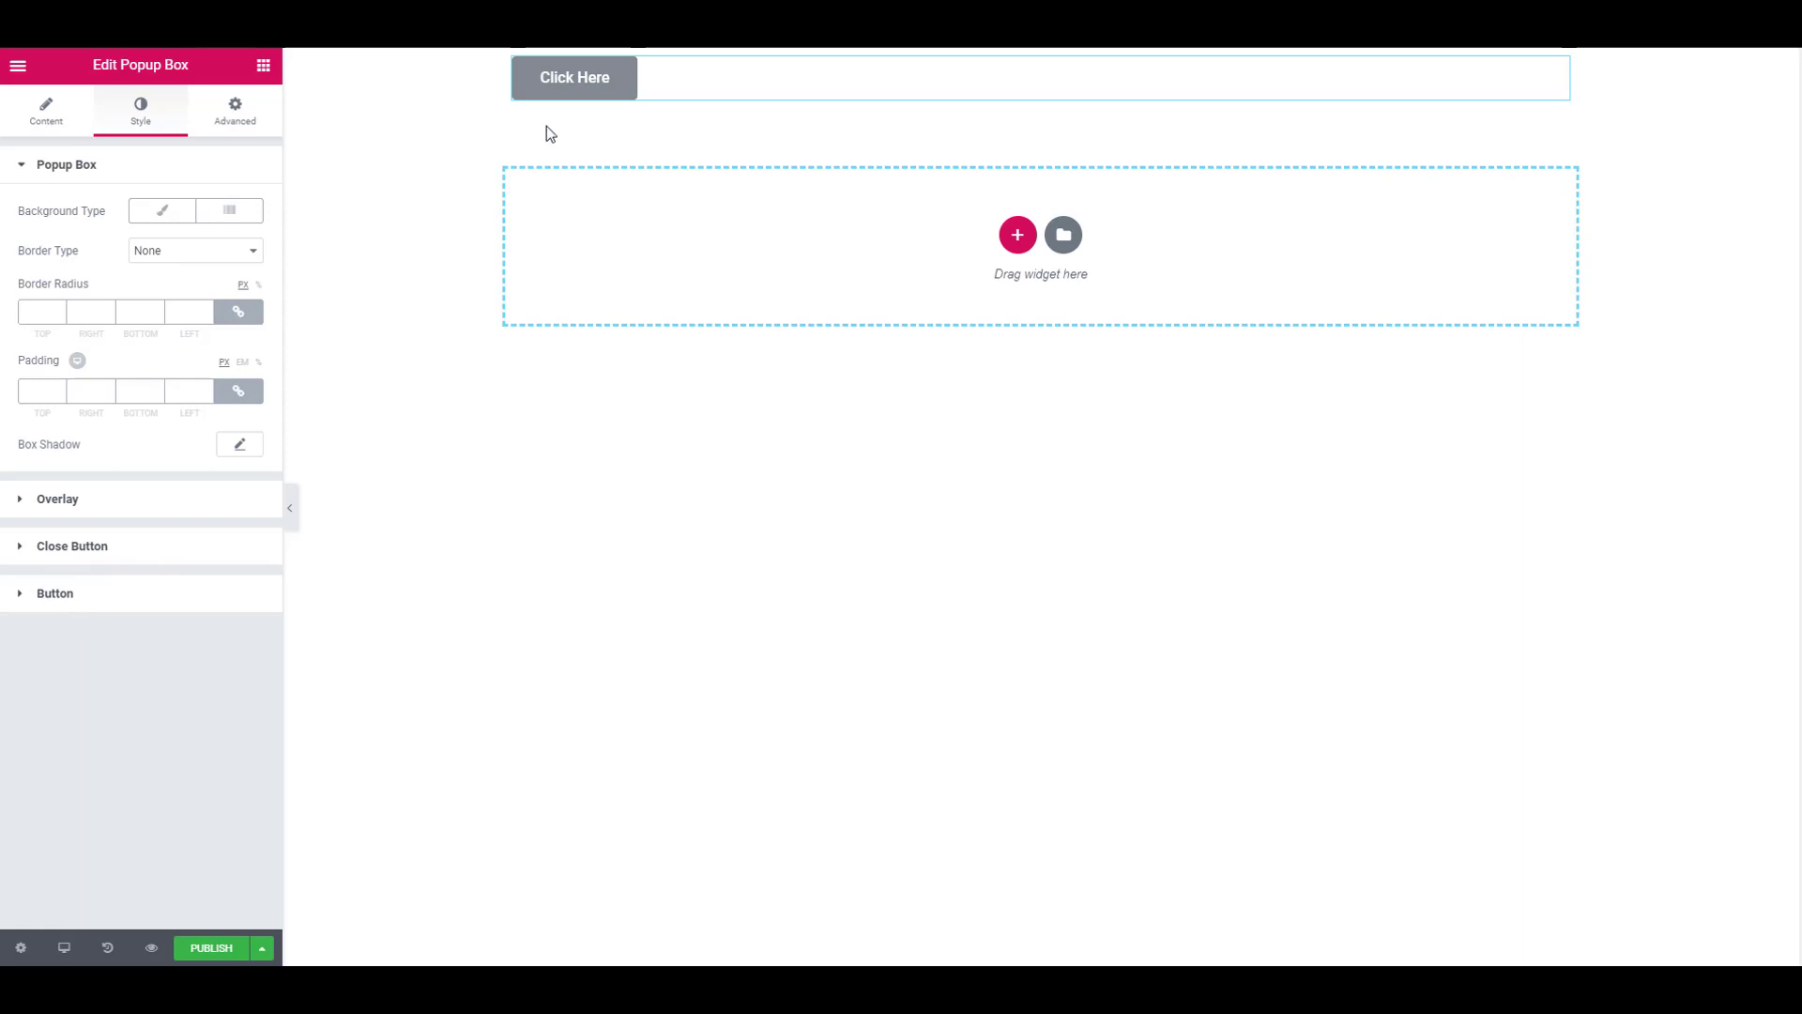
pyautogui.click(128, 597)
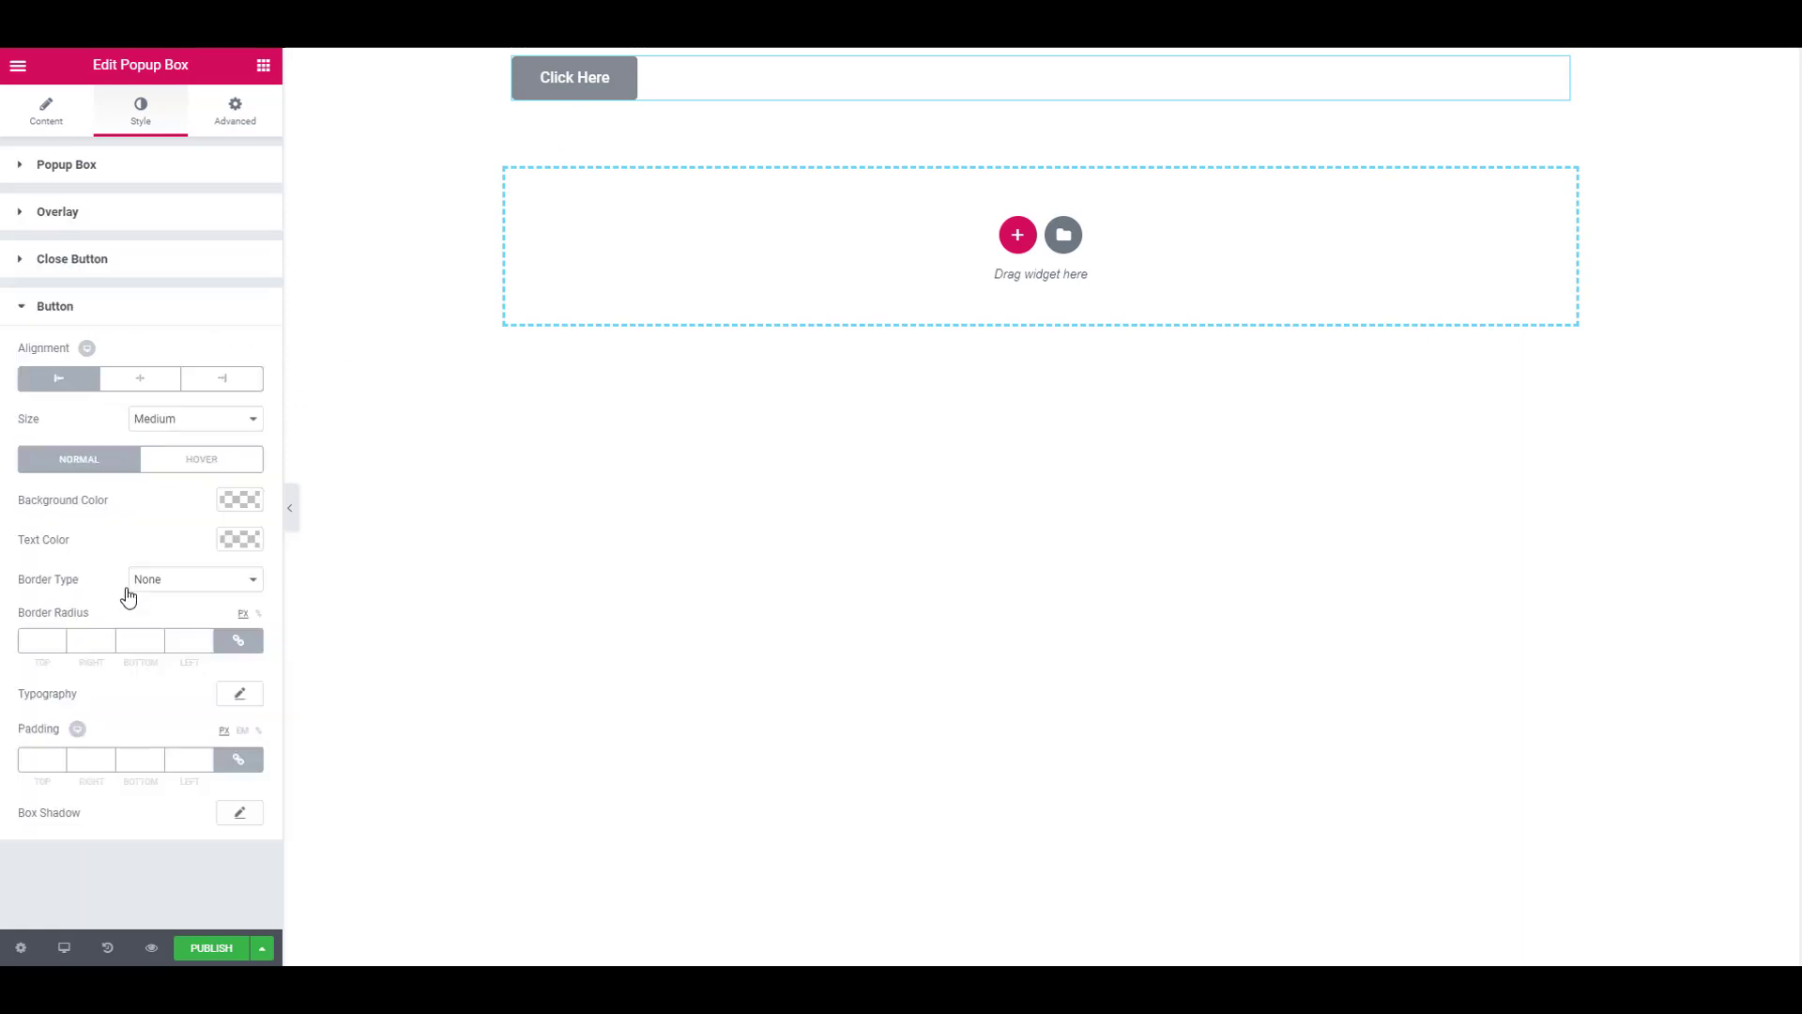
pyautogui.click(158, 380)
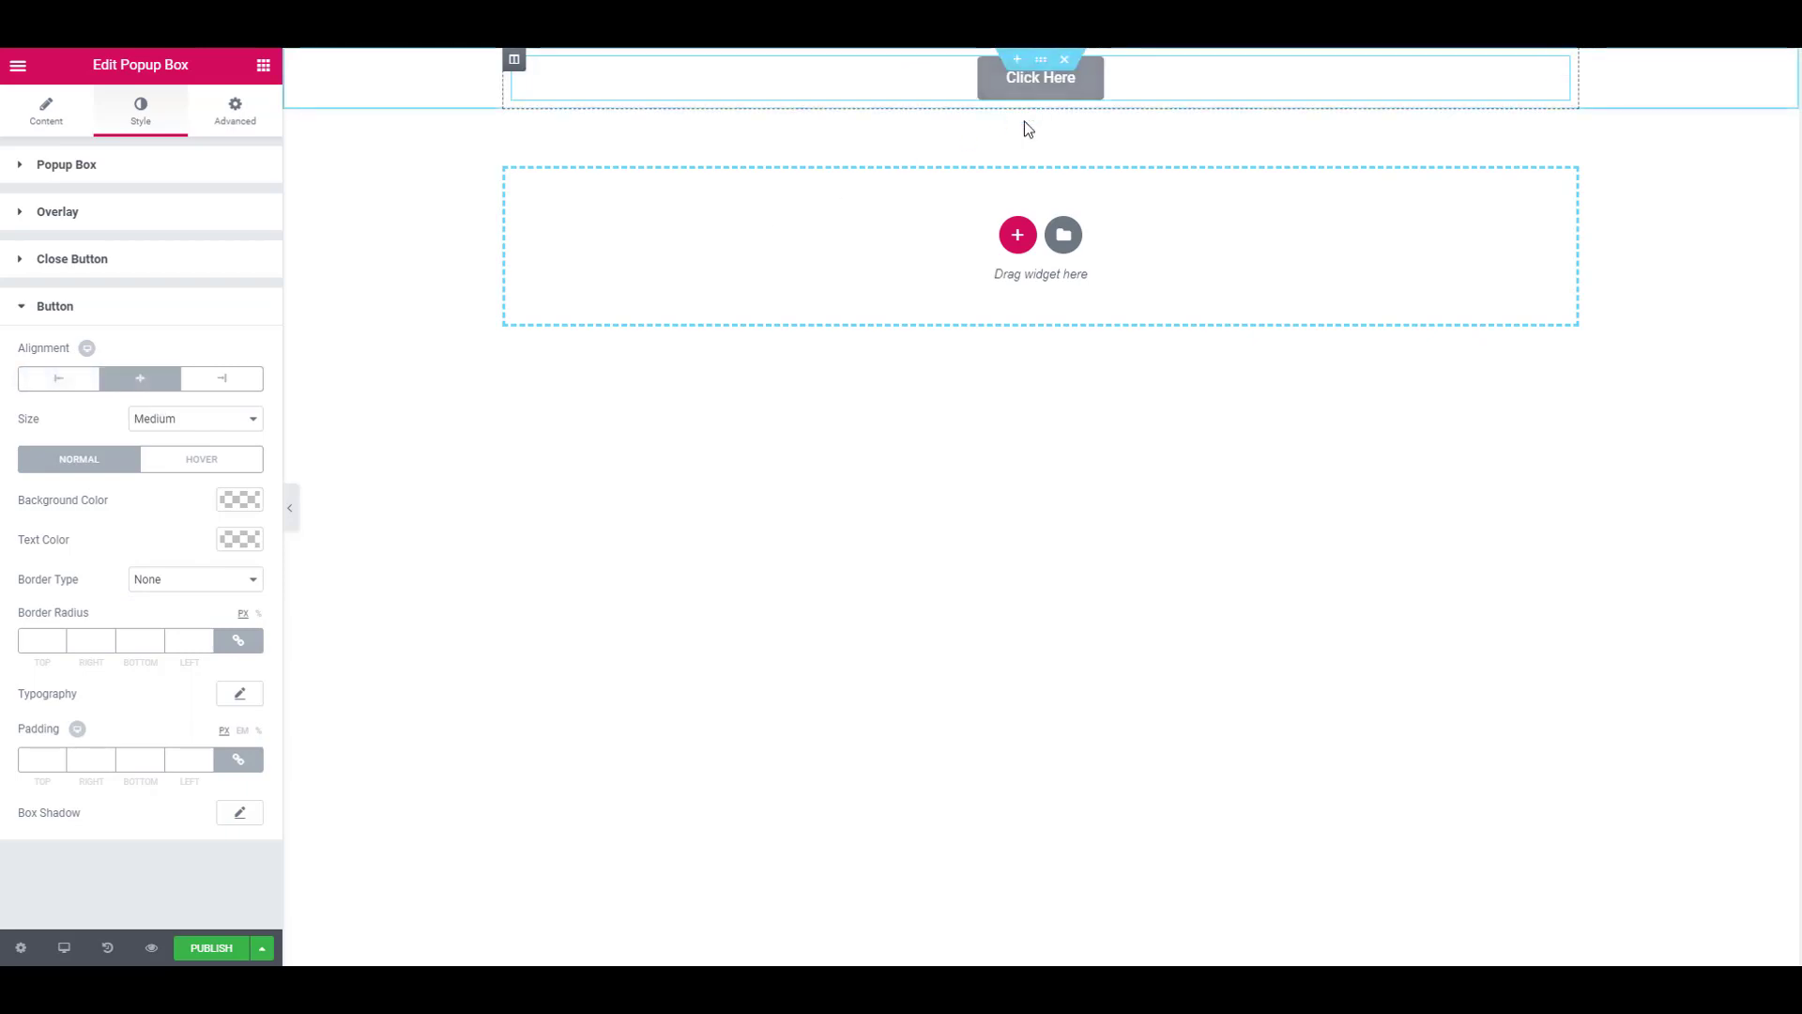
# Step: Give the button a pink (#e60075) background and adjust its box shadow
pyautogui.click(237, 500)
pyautogui.click(190, 555)
pyautogui.click(190, 555)
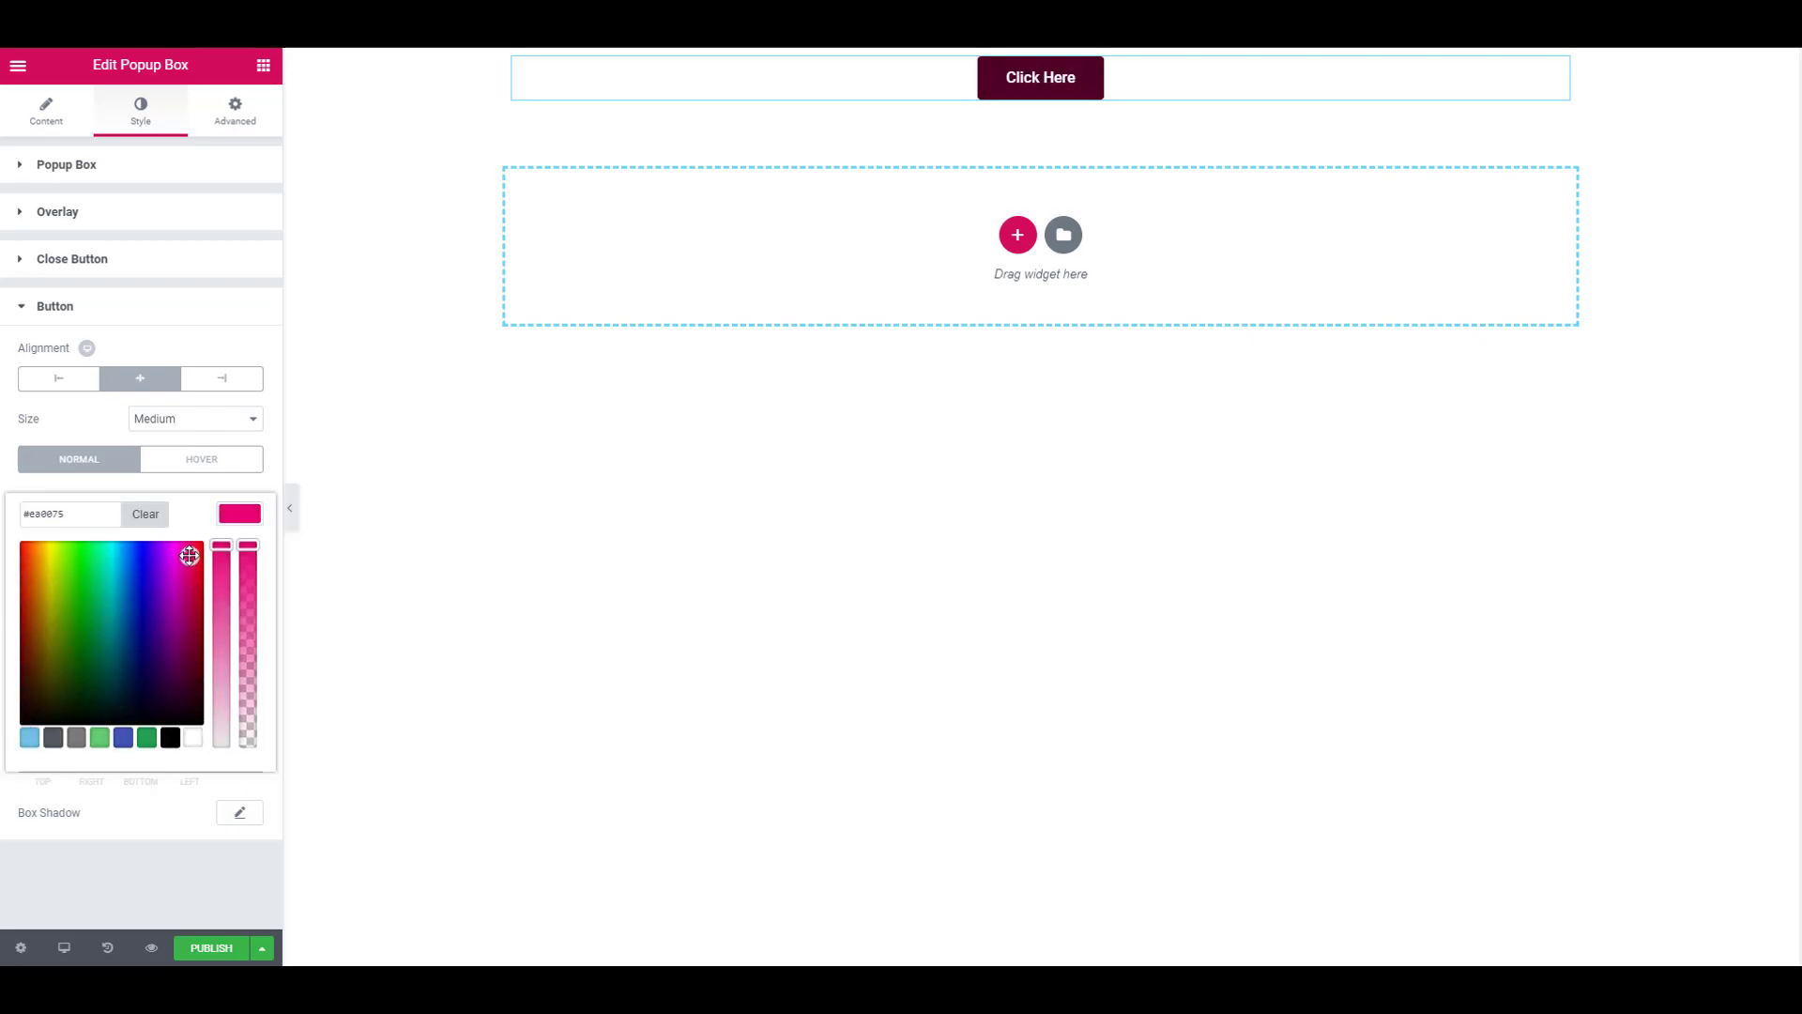
pyautogui.click(225, 501)
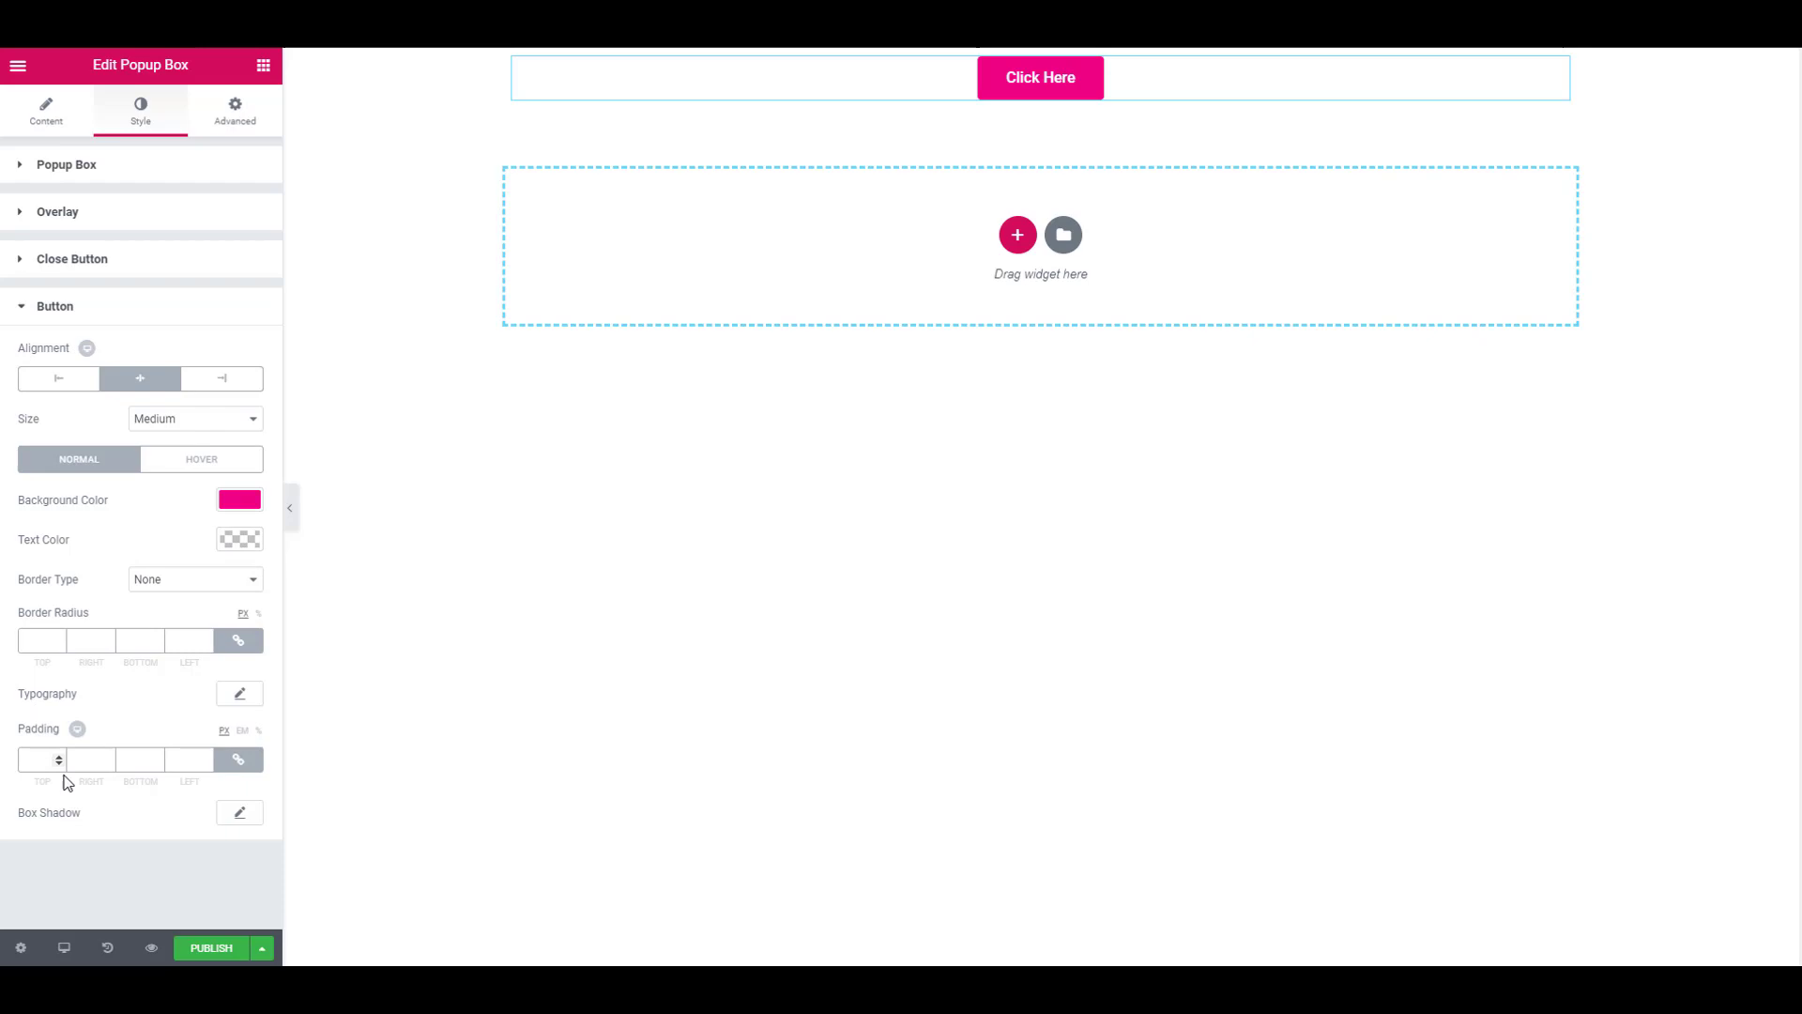
pyautogui.click(226, 813)
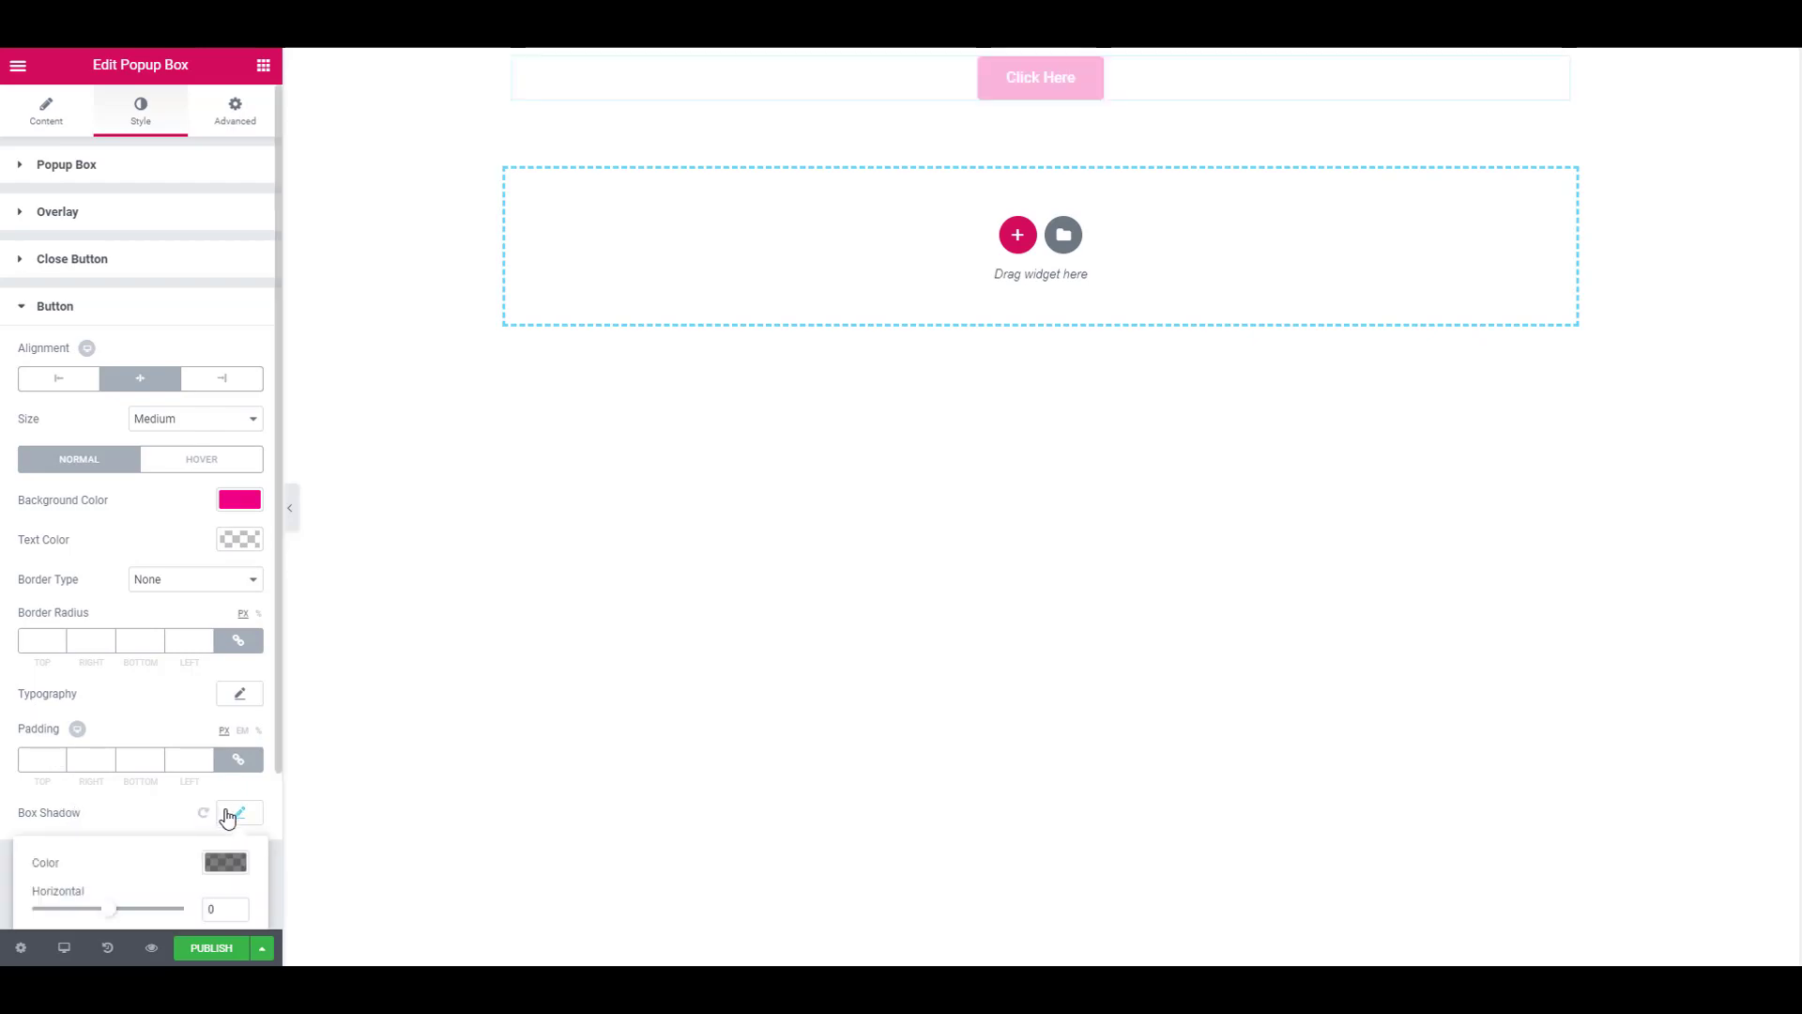
pyautogui.click(146, 825)
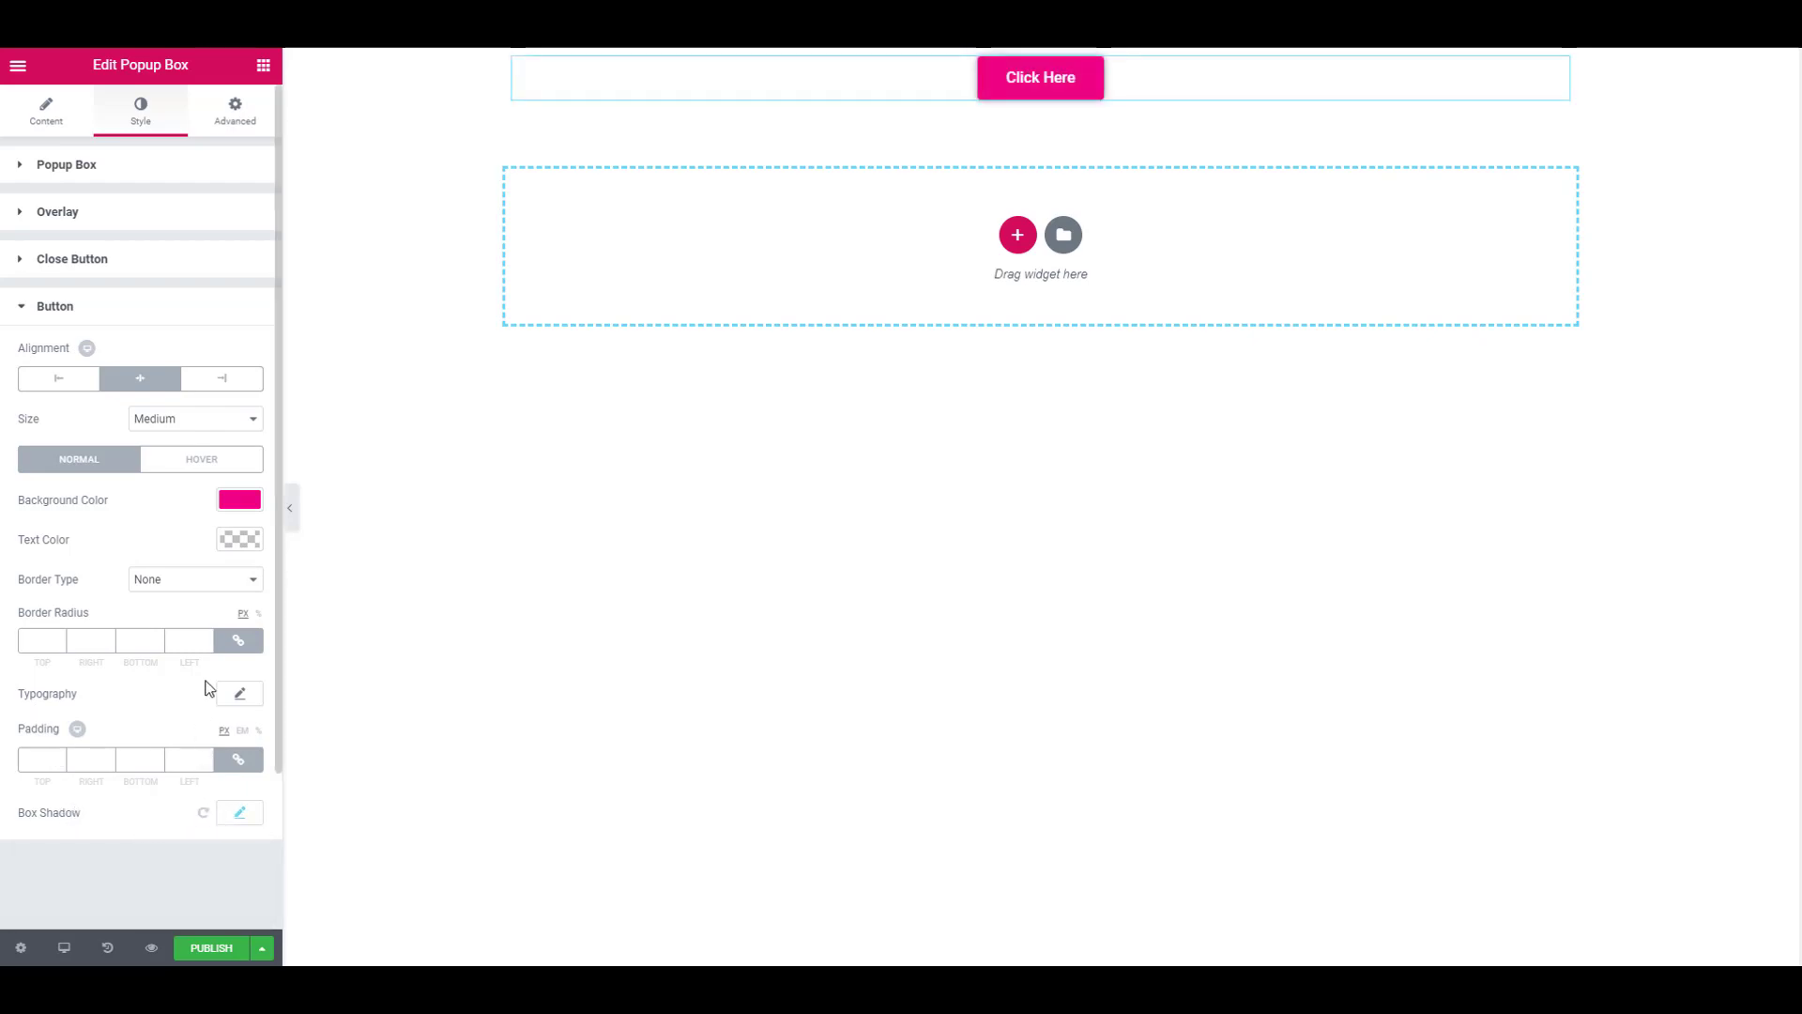
# Step: Preview the popup and set the Popup Box padding to 0 on all sides
pyautogui.click(124, 308)
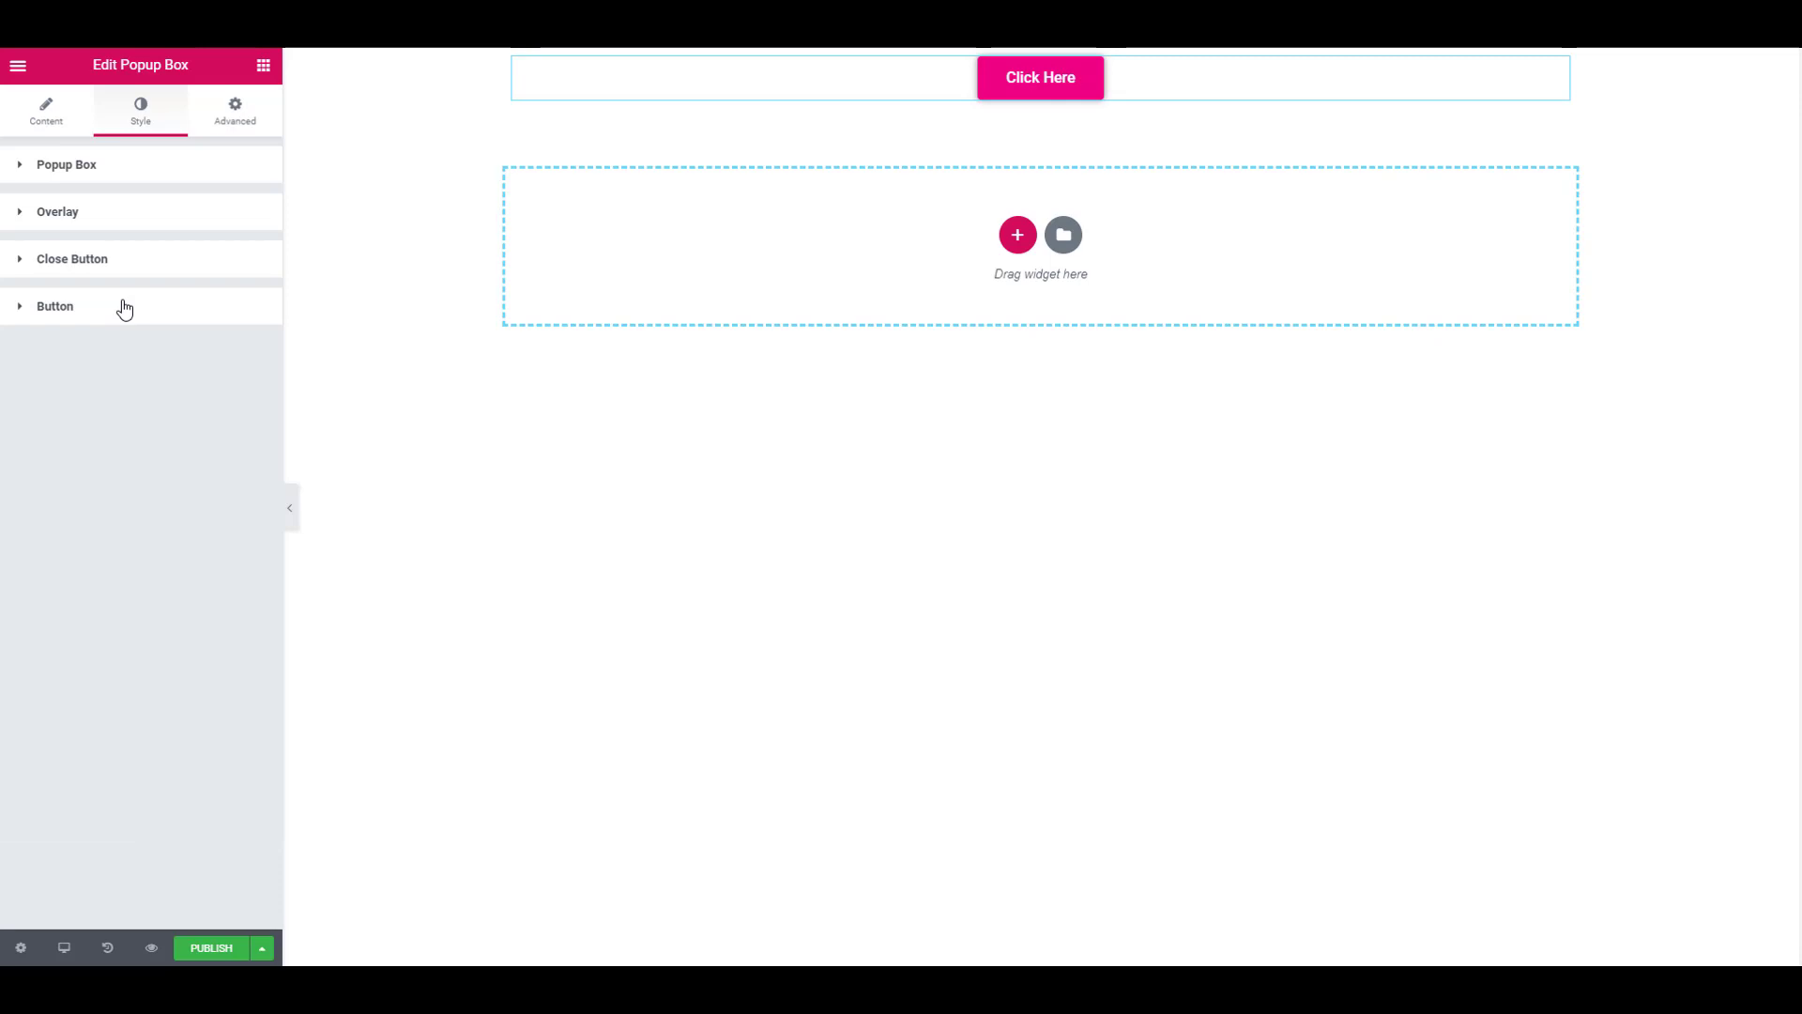
pyautogui.click(98, 170)
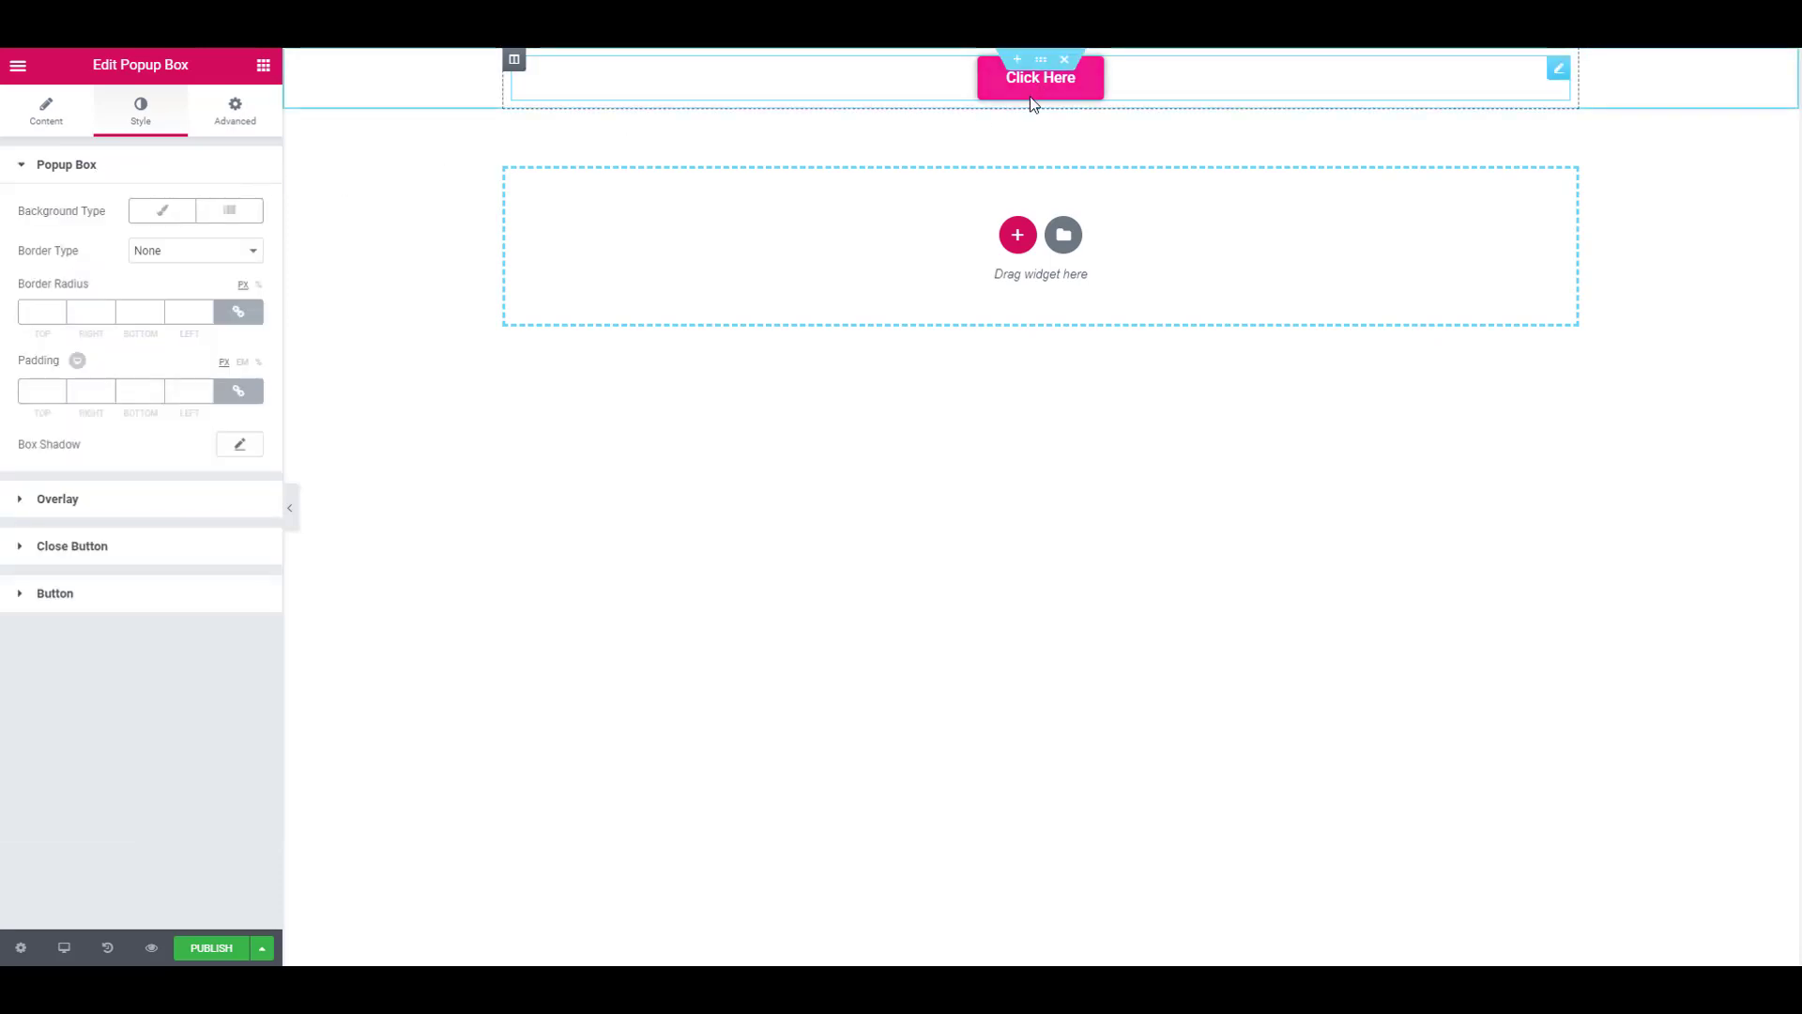
pyautogui.click(996, 92)
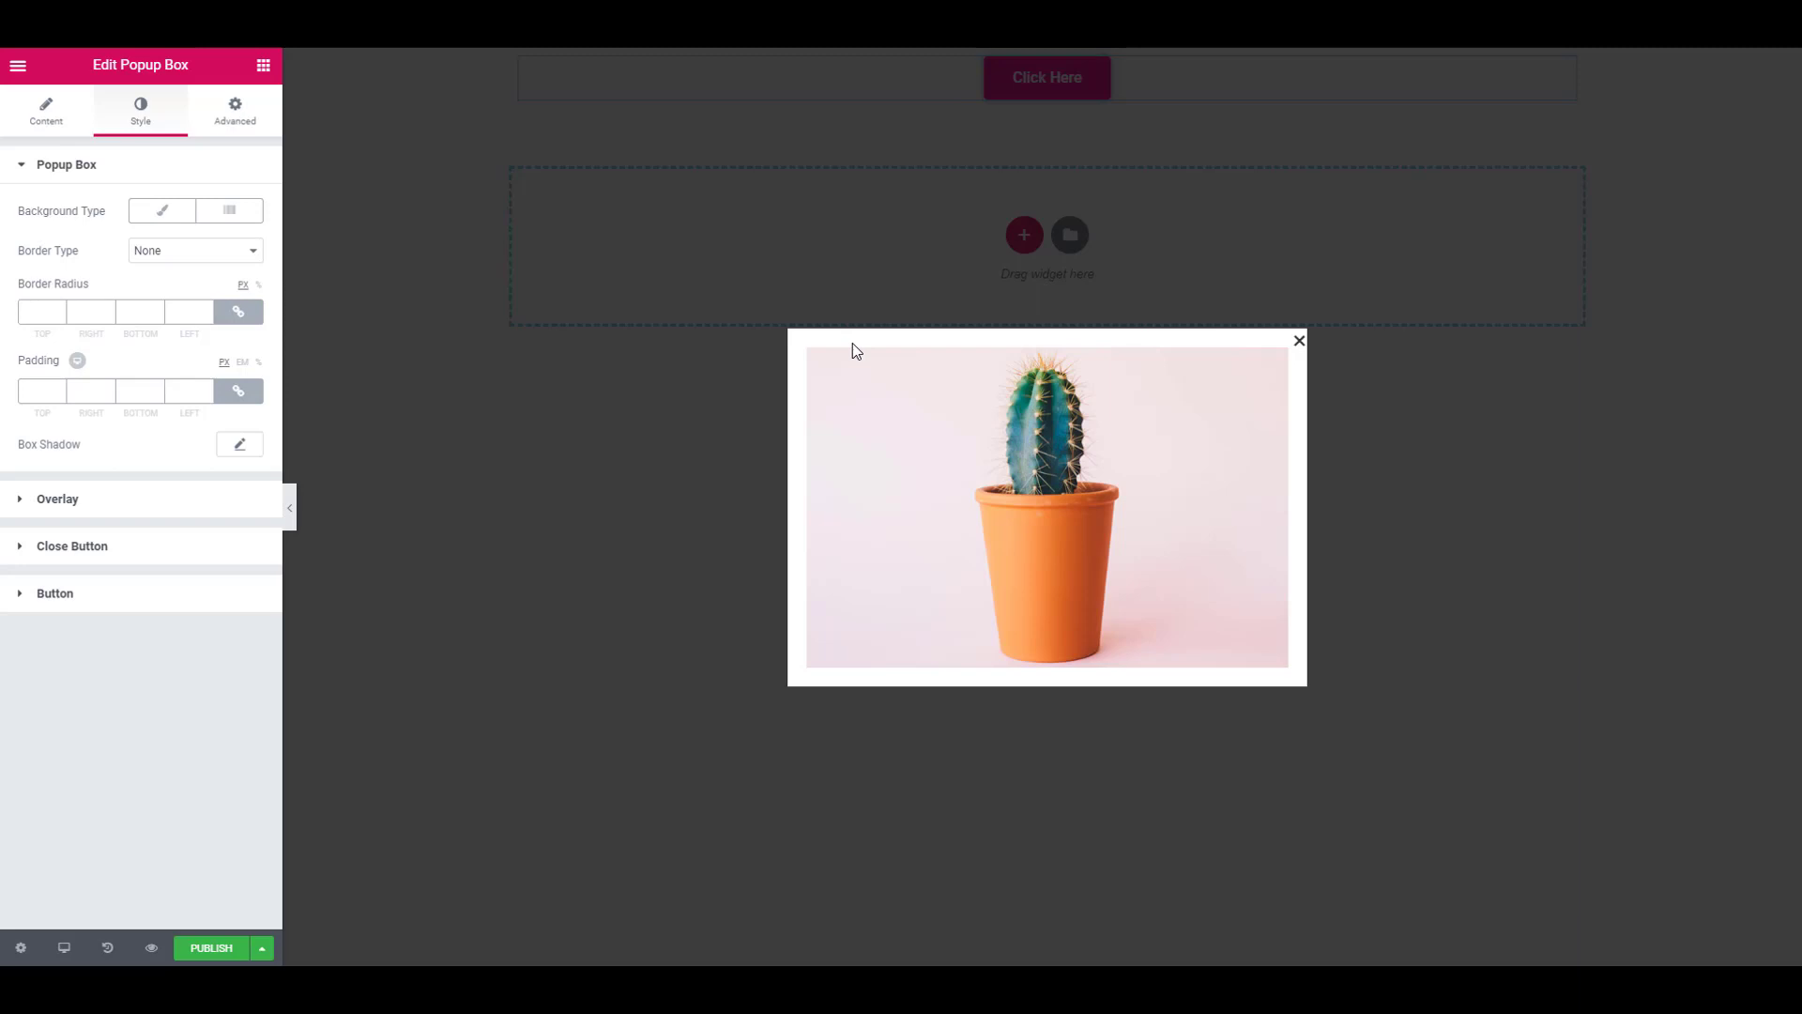
pyautogui.click(33, 390)
pyautogui.write('0')
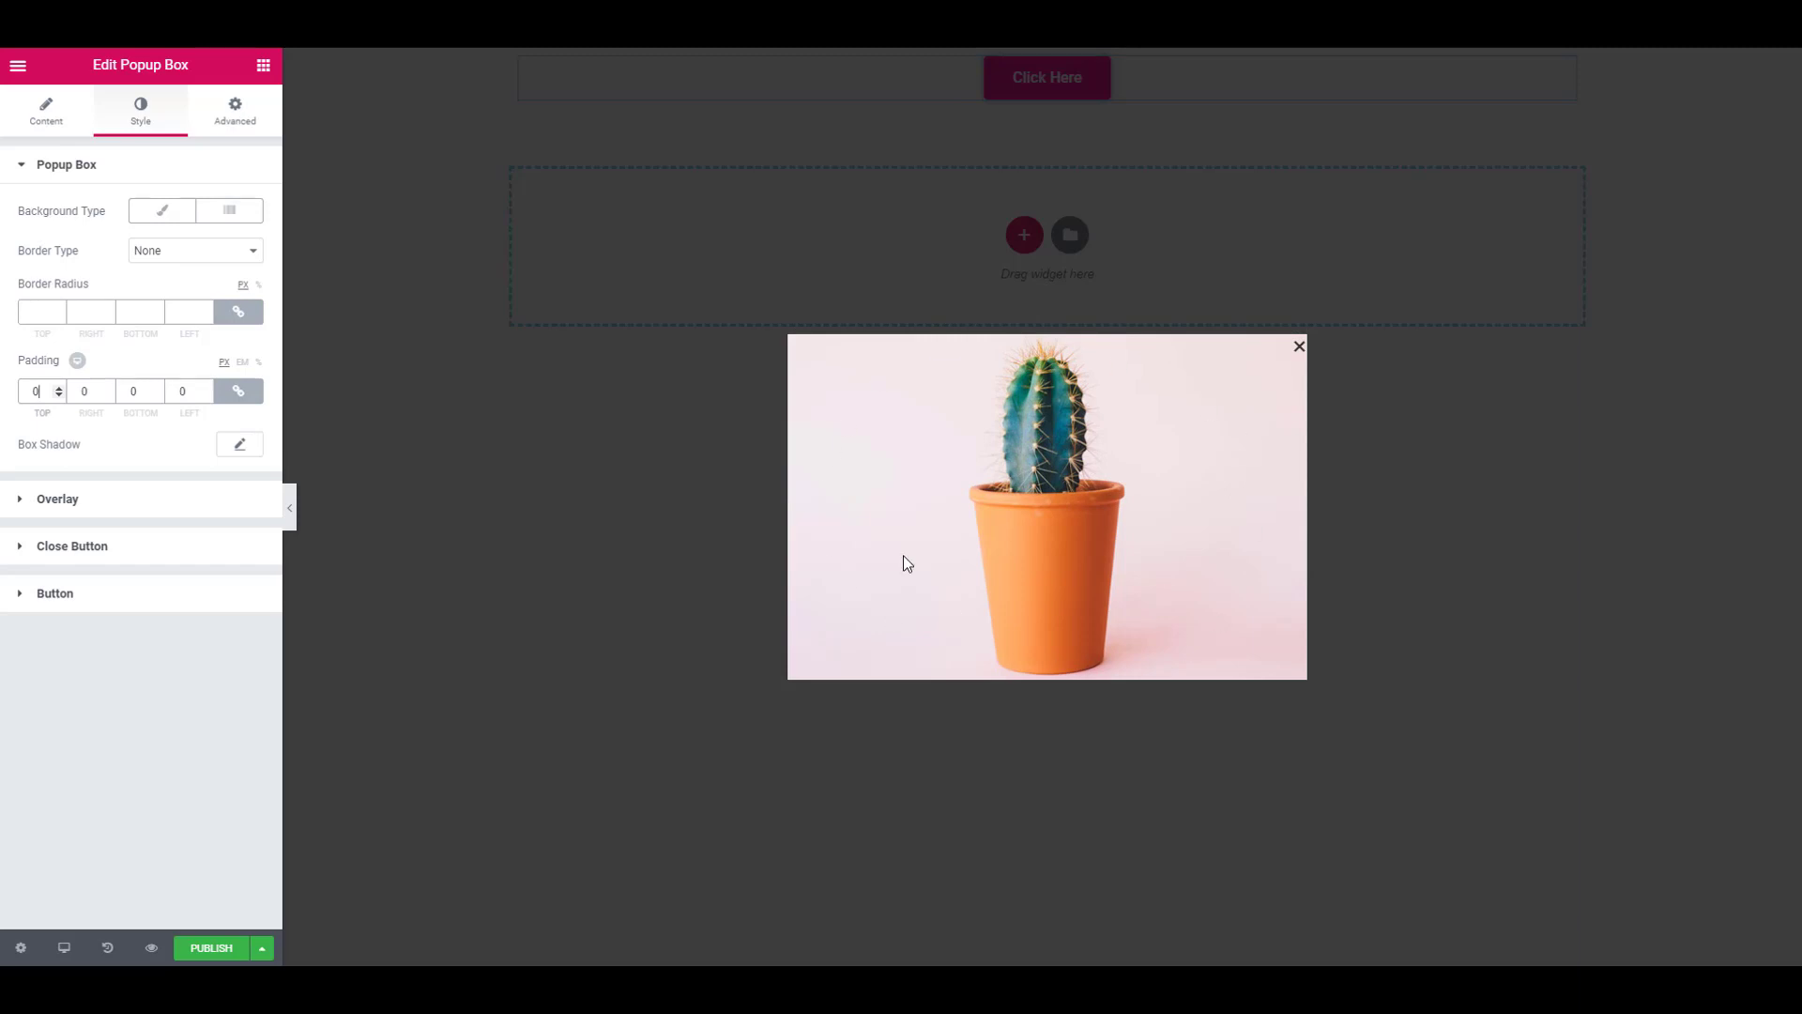
# Step: Unlink the close button's margin, set its right margin to 6 and its size to 33
pyautogui.click(76, 514)
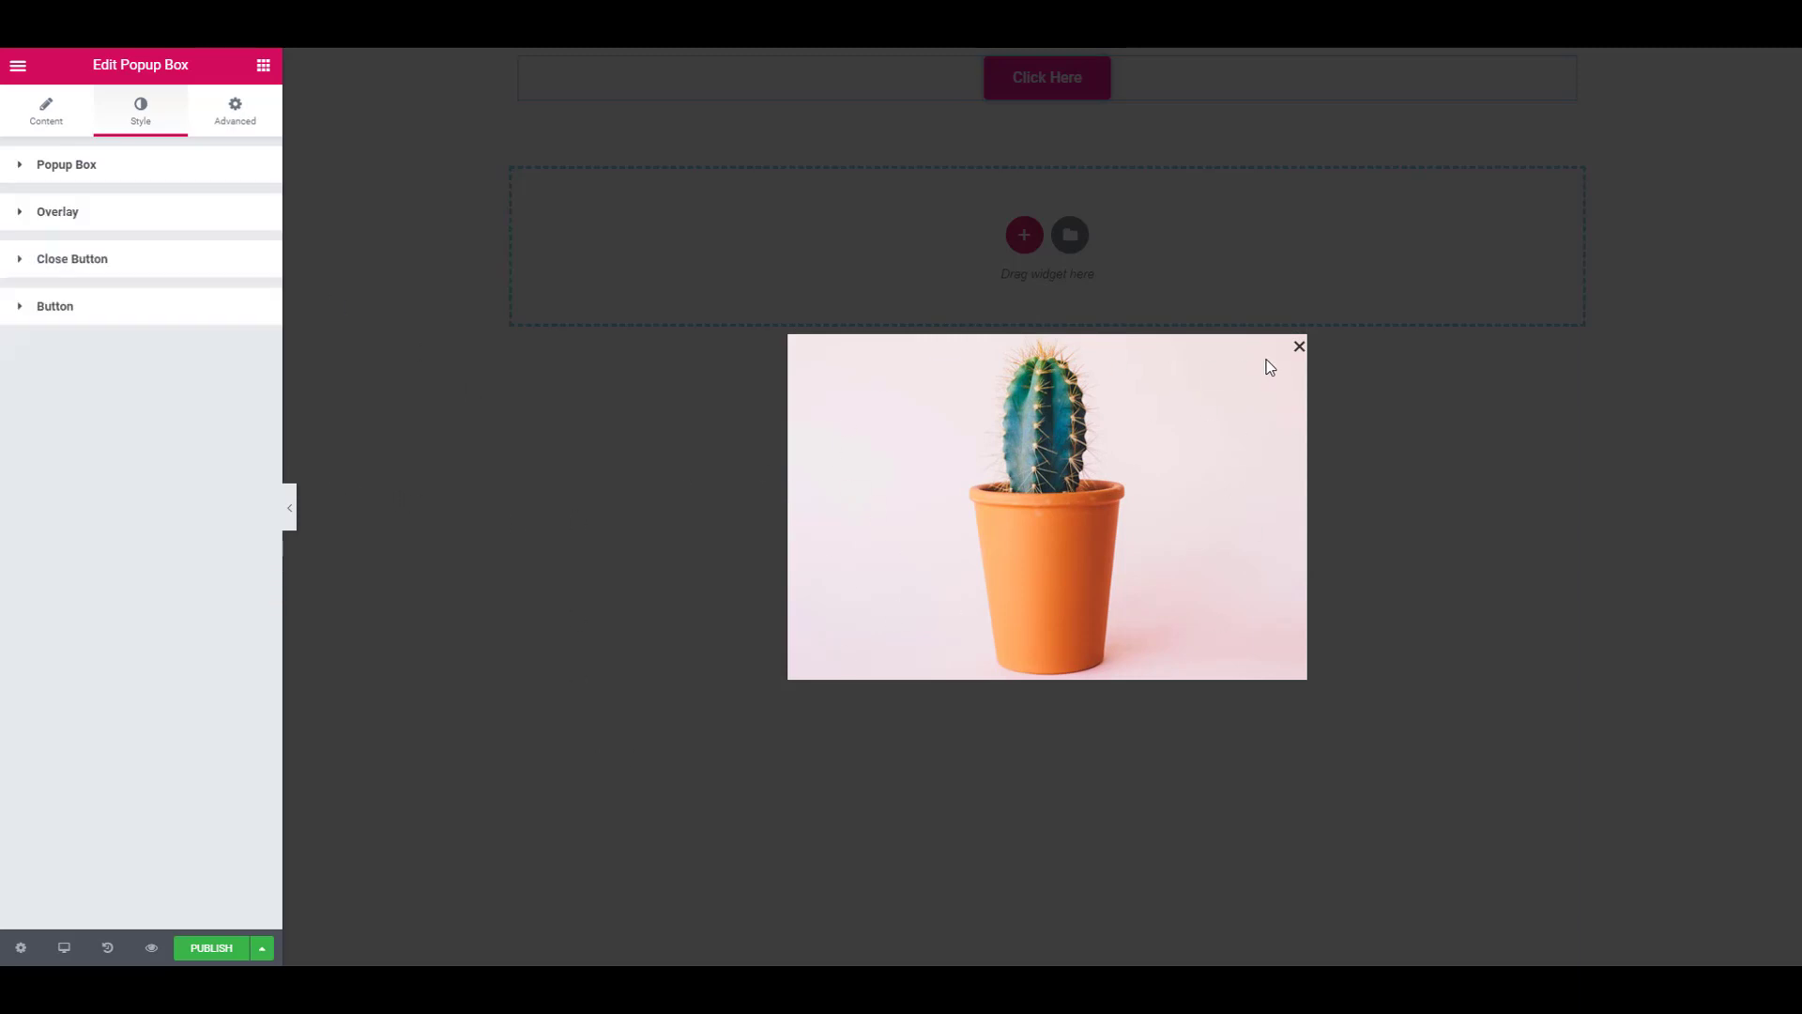
pyautogui.click(104, 264)
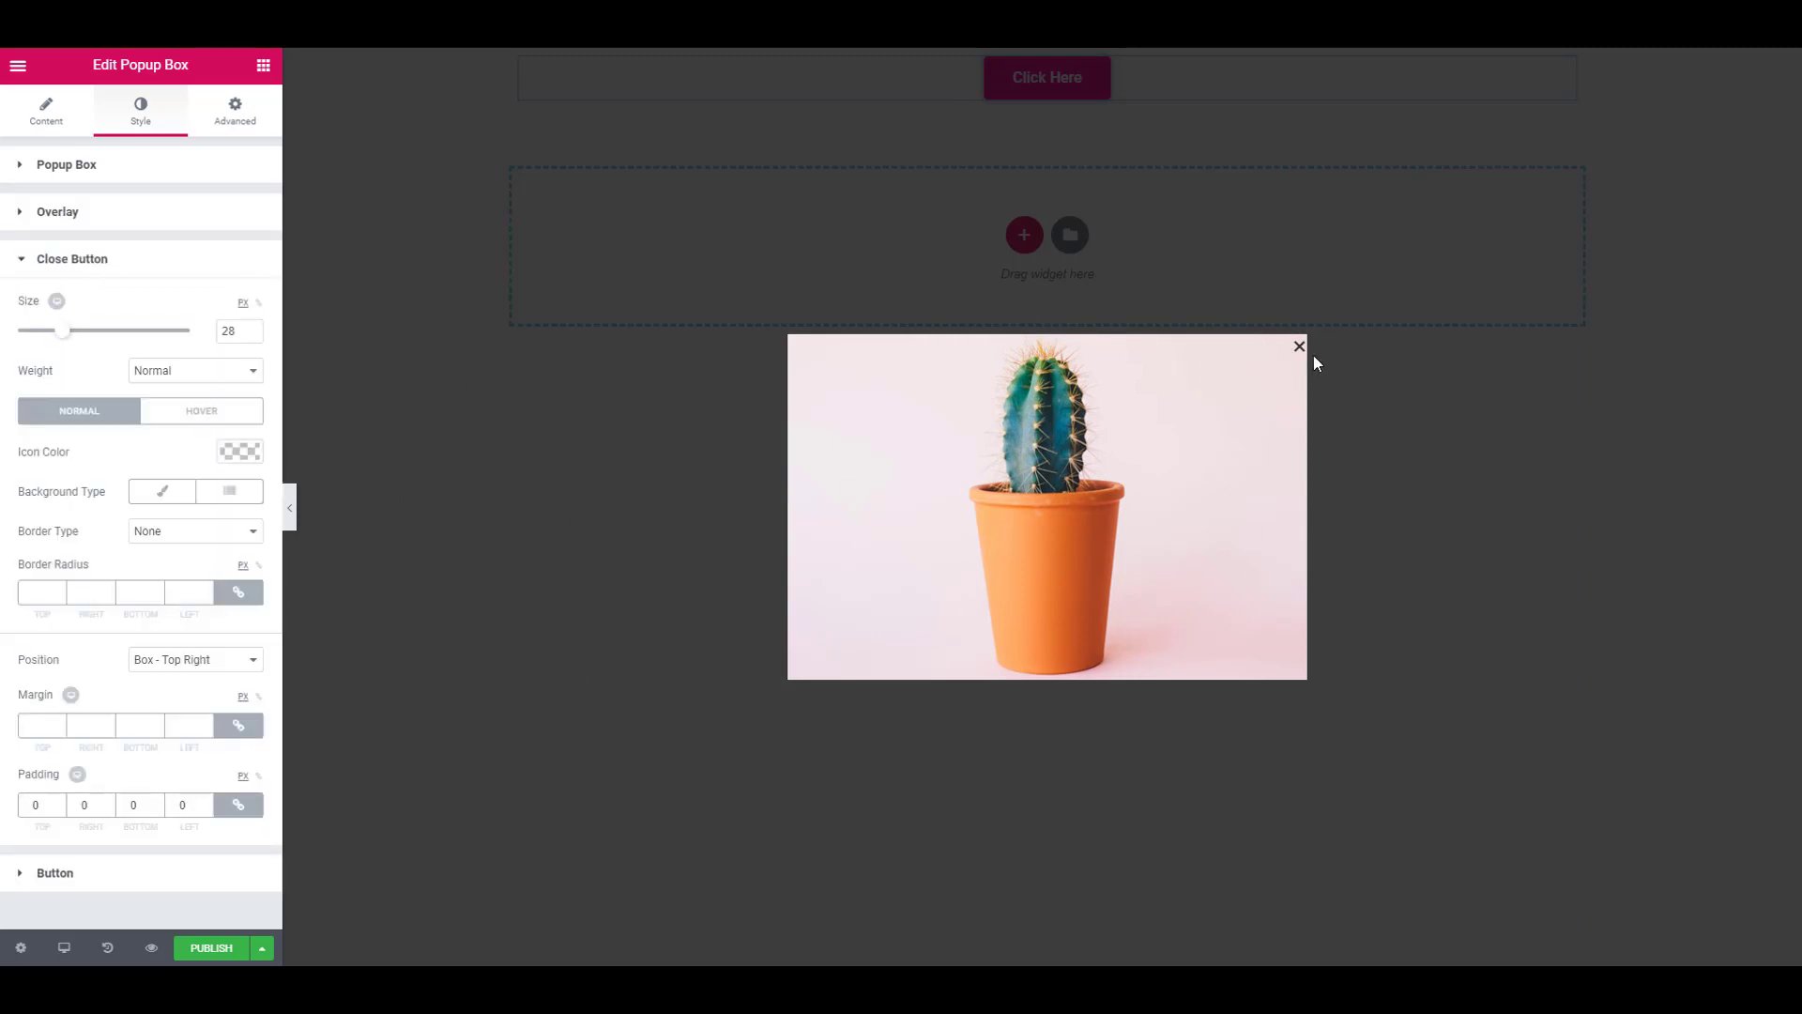
pyautogui.click(237, 728)
pyautogui.doubleClick(97, 730)
pyautogui.write('6')
pyautogui.click(65, 336)
pyautogui.moveTo(67, 339); pyautogui.dragTo(76, 344)
pyautogui.click(55, 269)
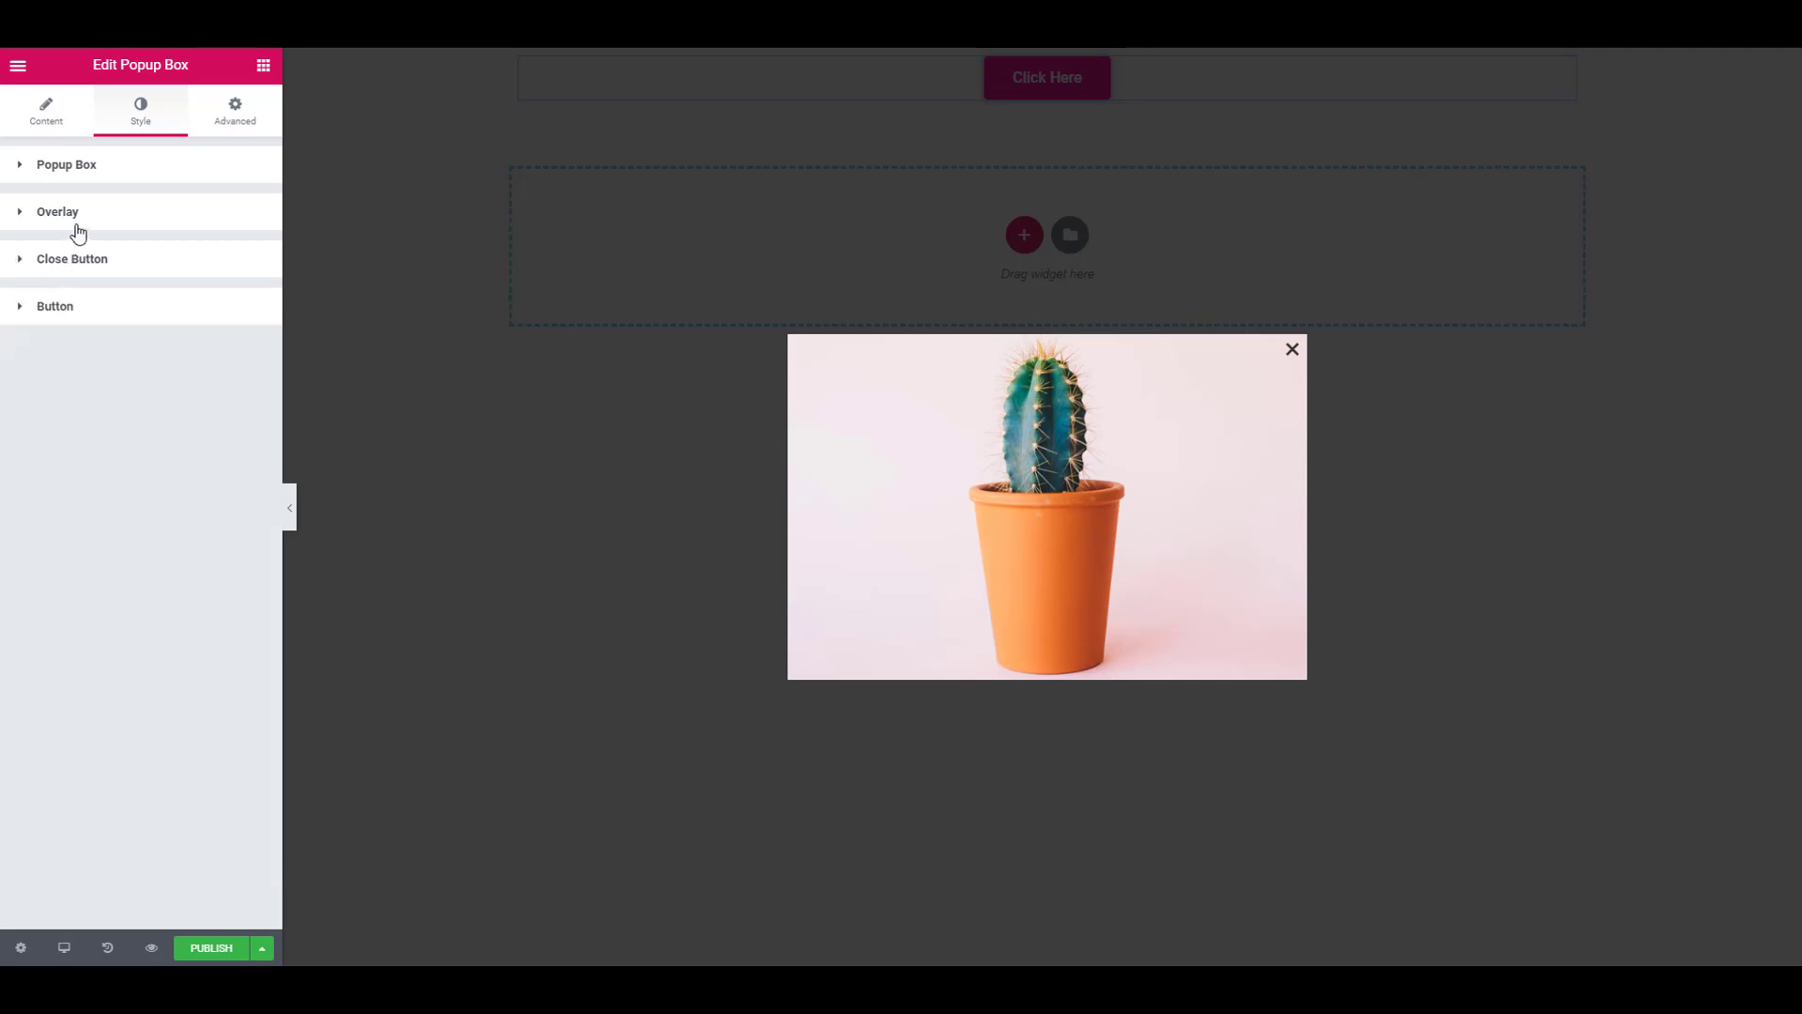
pyautogui.click(75, 225)
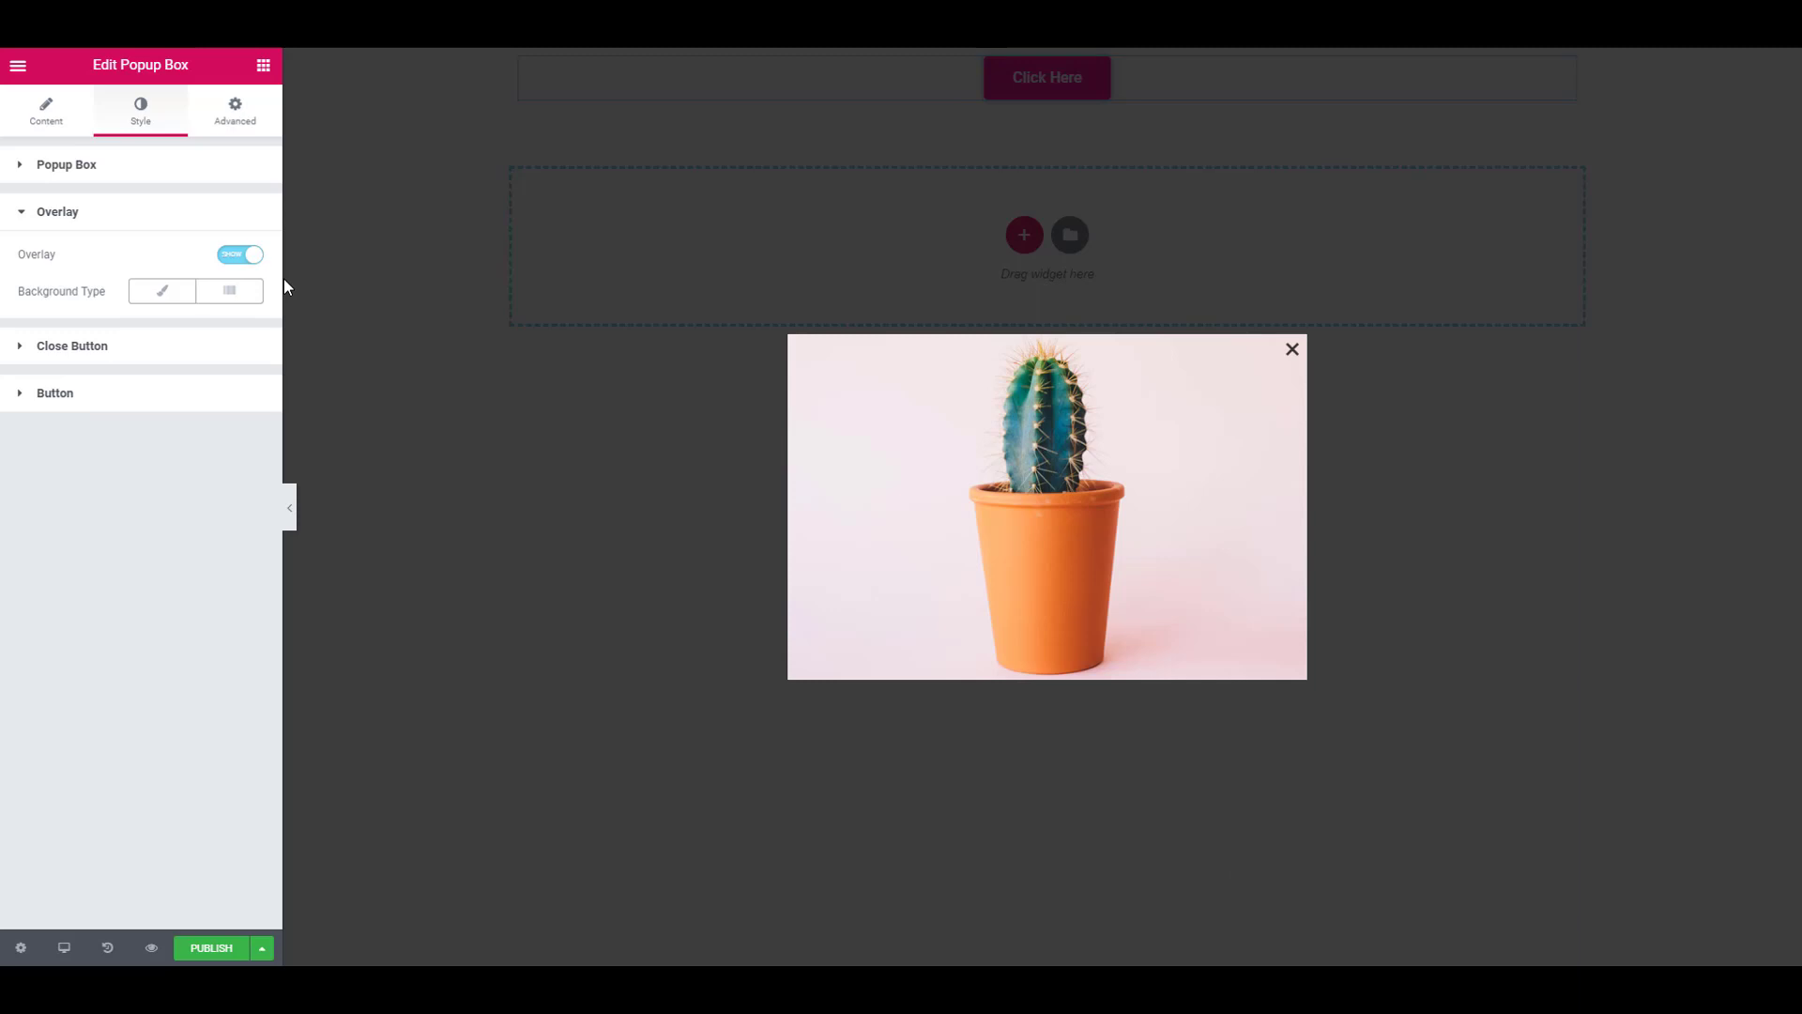
pyautogui.click(250, 255)
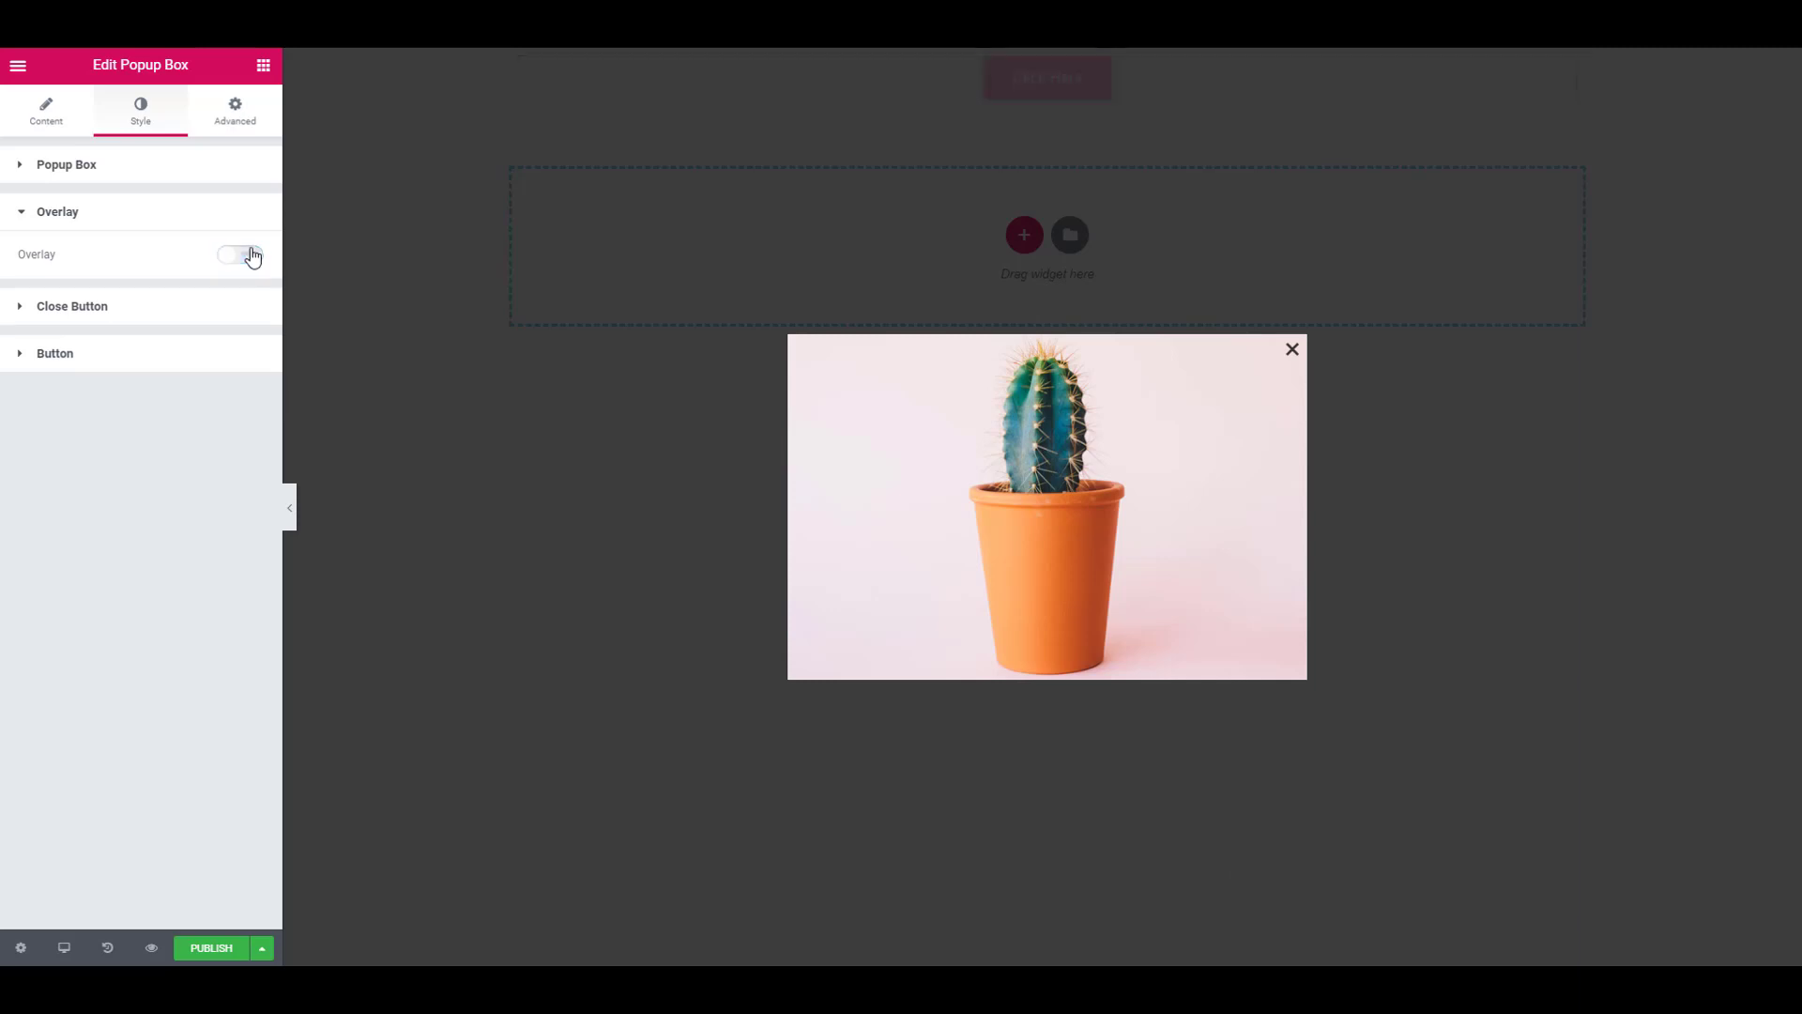
pyautogui.click(1293, 350)
pyautogui.click(1023, 90)
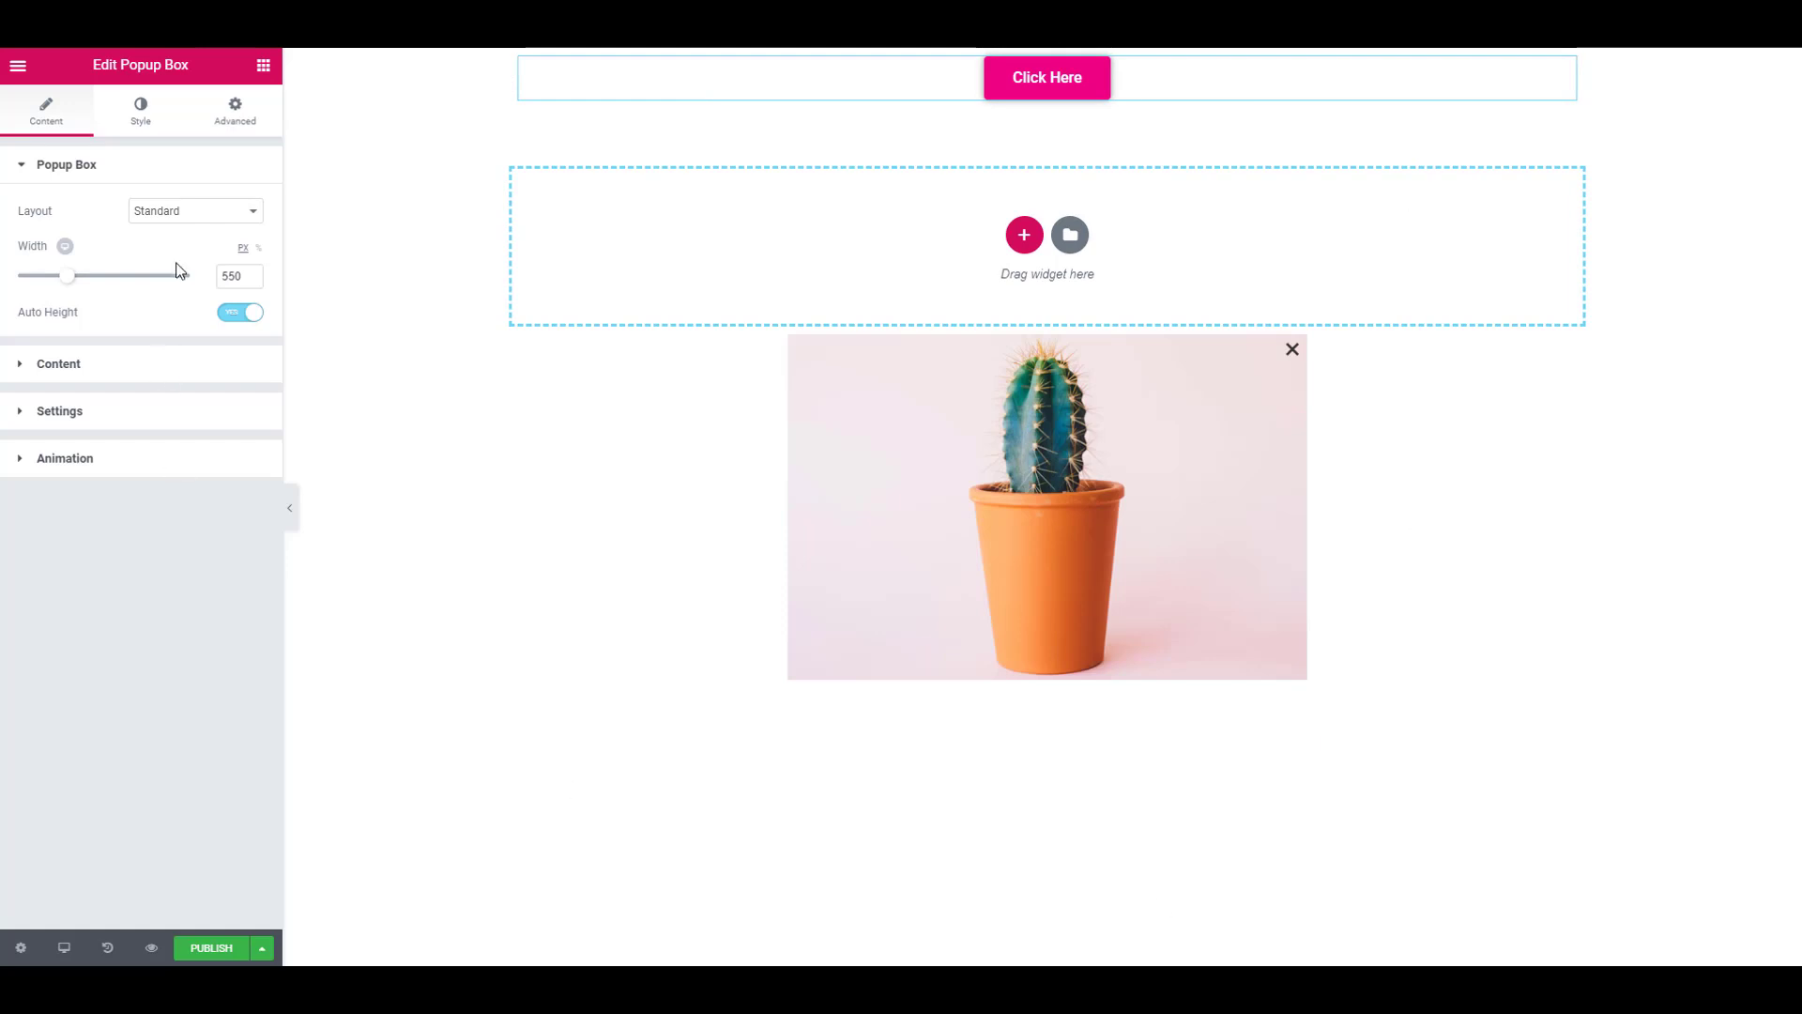
pyautogui.click(140, 111)
pyautogui.click(87, 495)
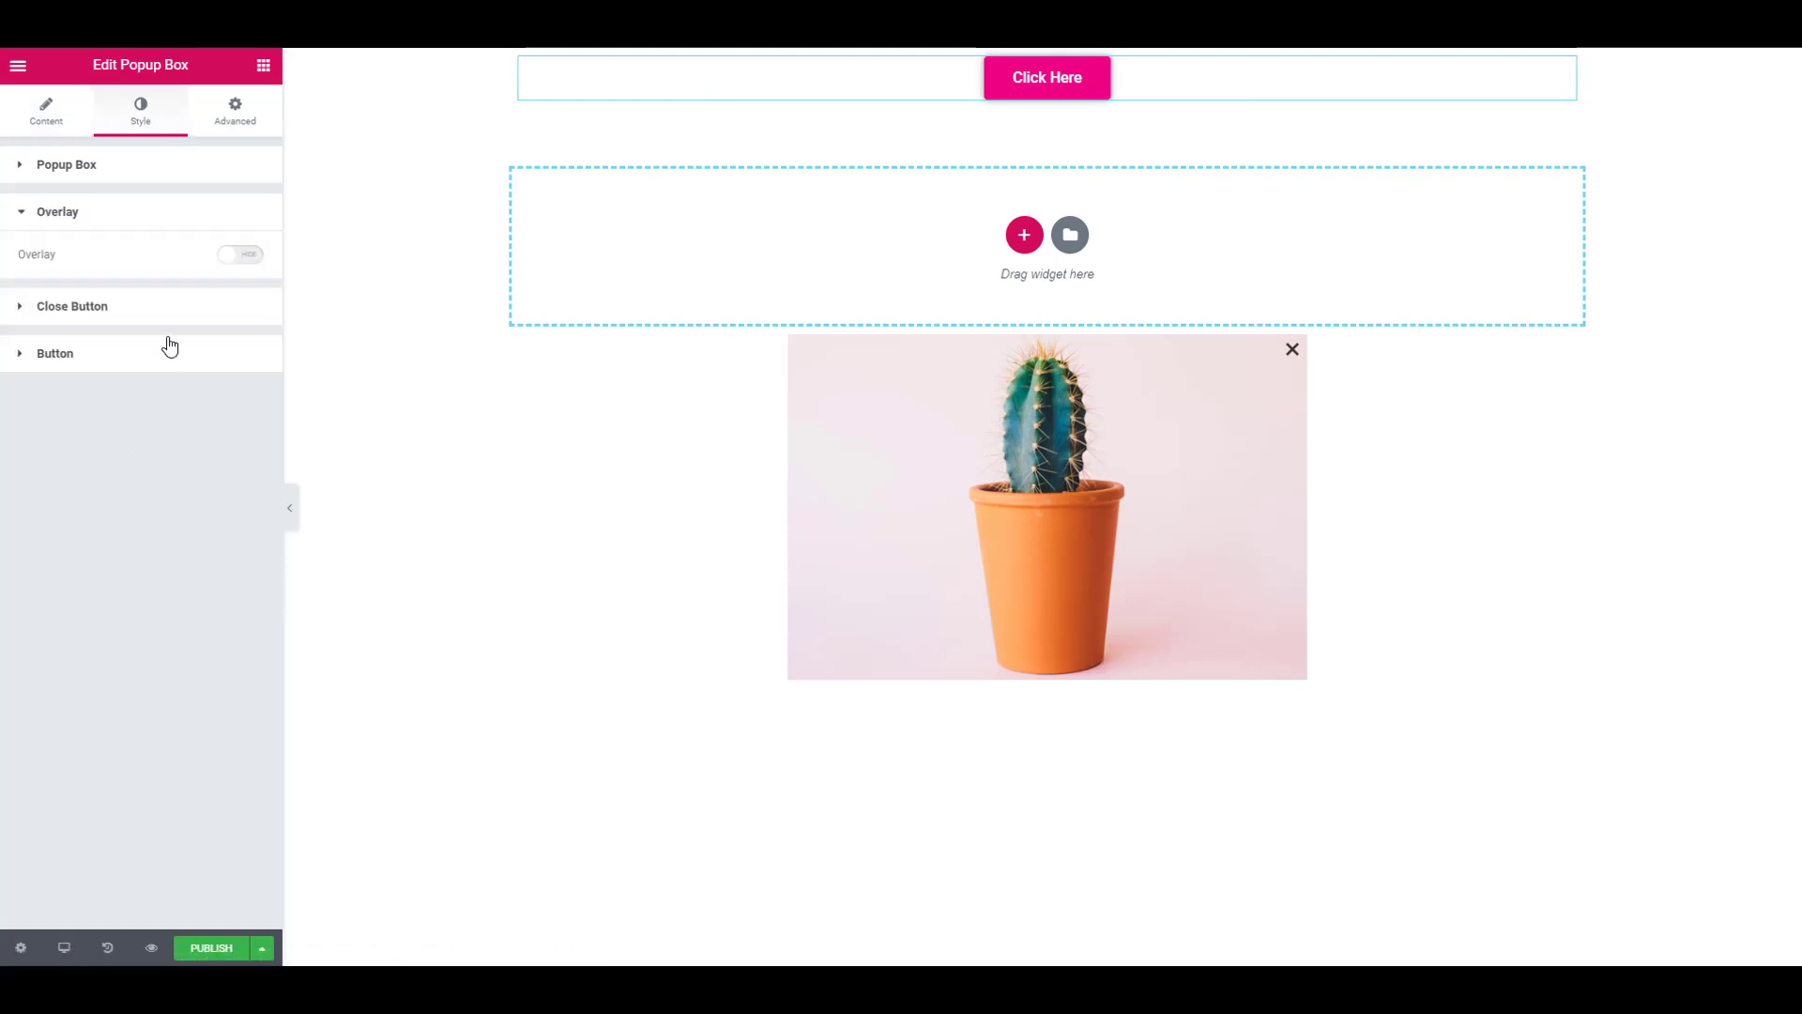
pyautogui.click(229, 259)
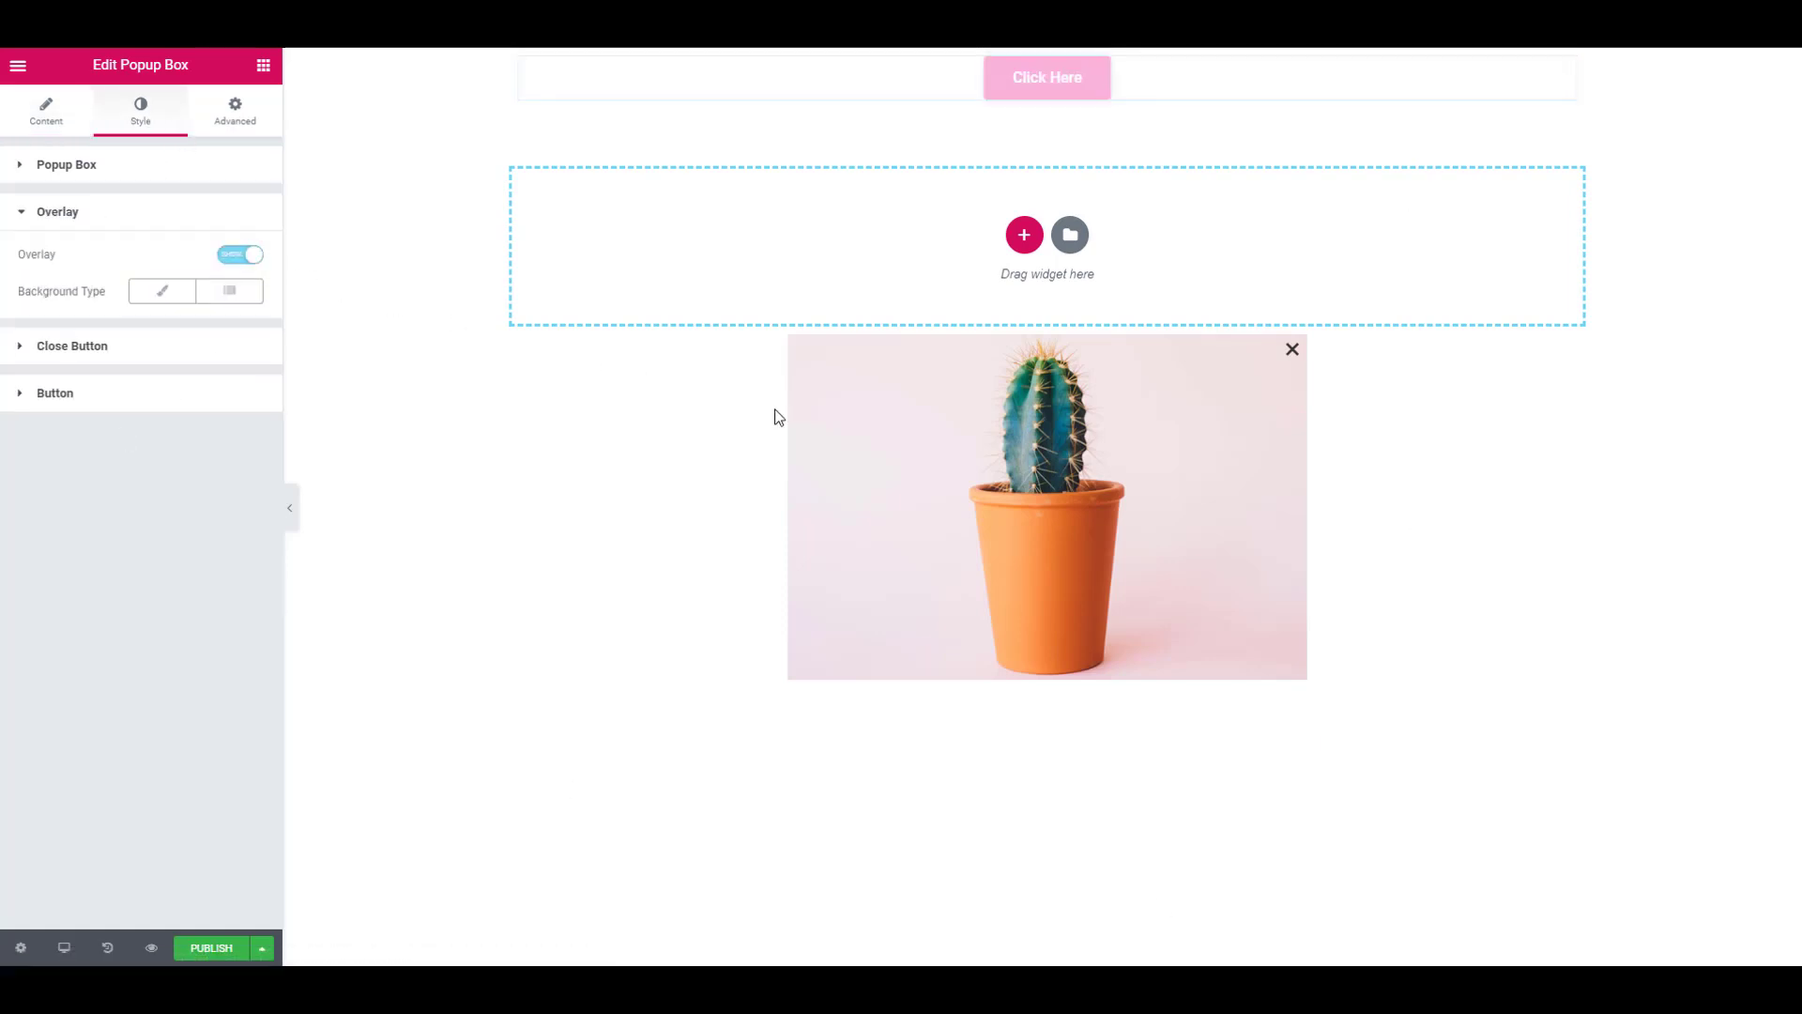
pyautogui.click(1291, 355)
pyautogui.click(1045, 79)
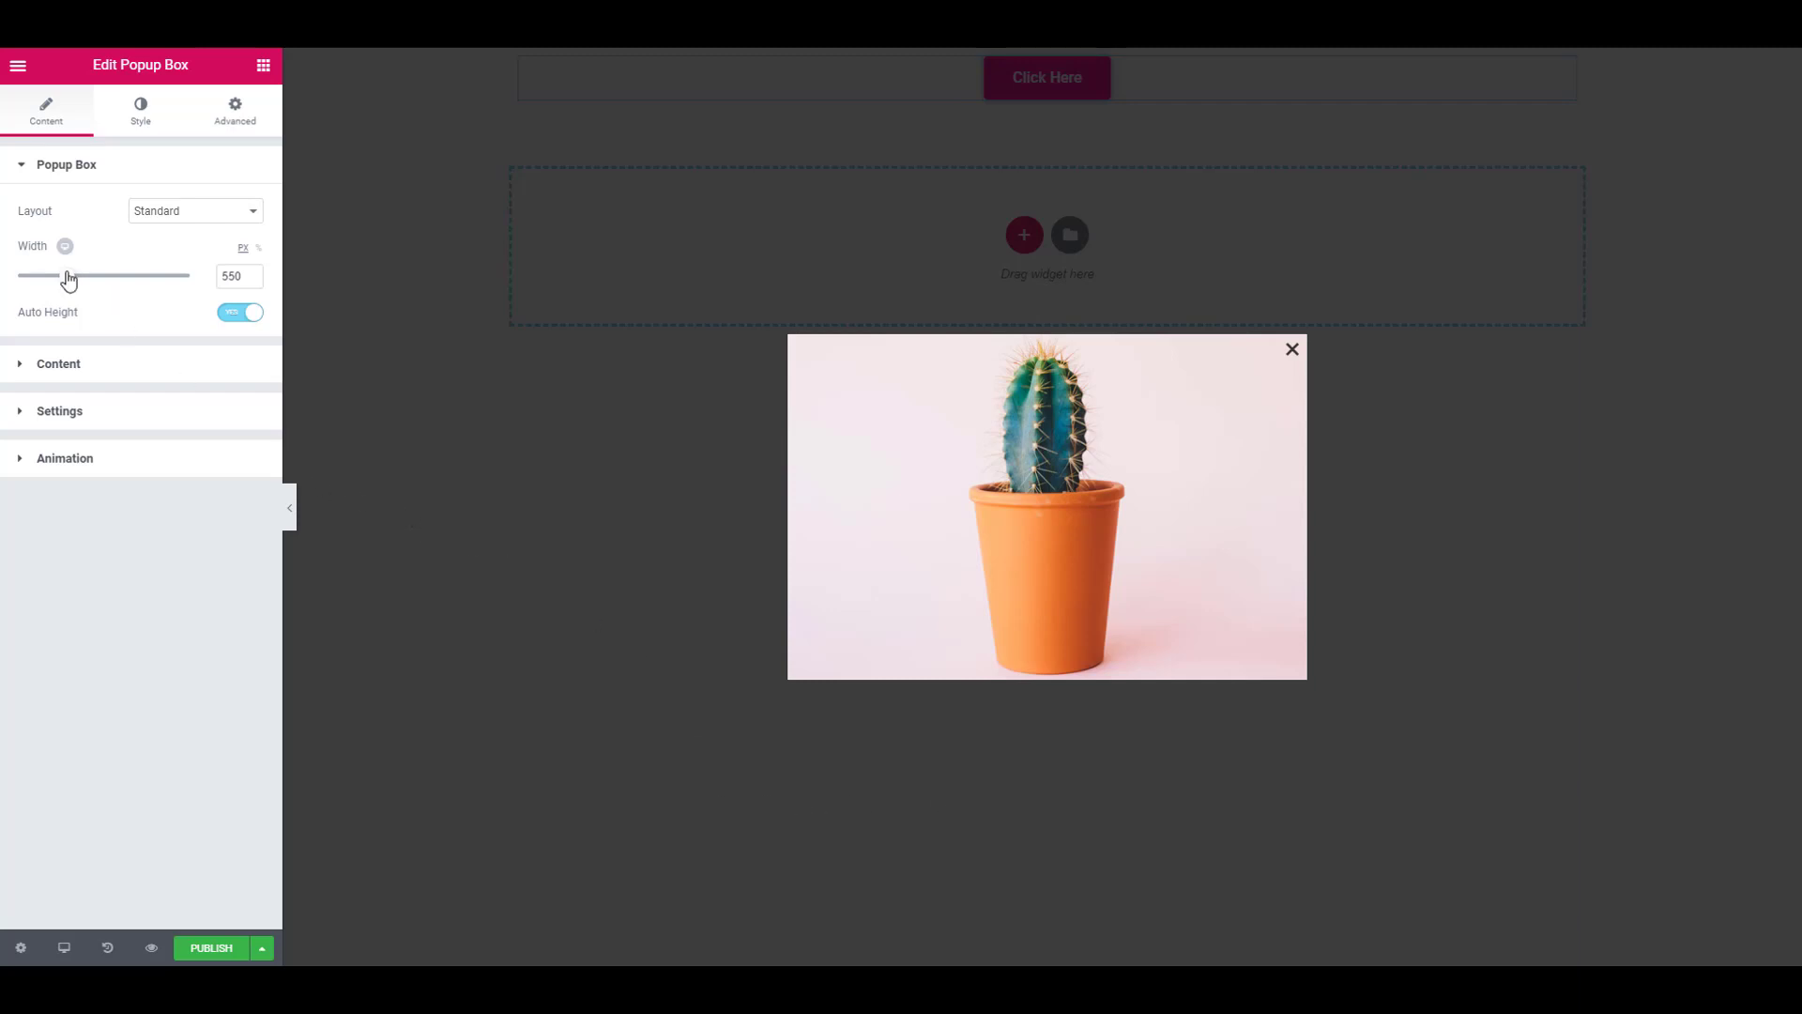
# Step: Expand the Overlay style settings, then close the cactus popup preview with its X
pyautogui.click(141, 126)
pyautogui.click(53, 505)
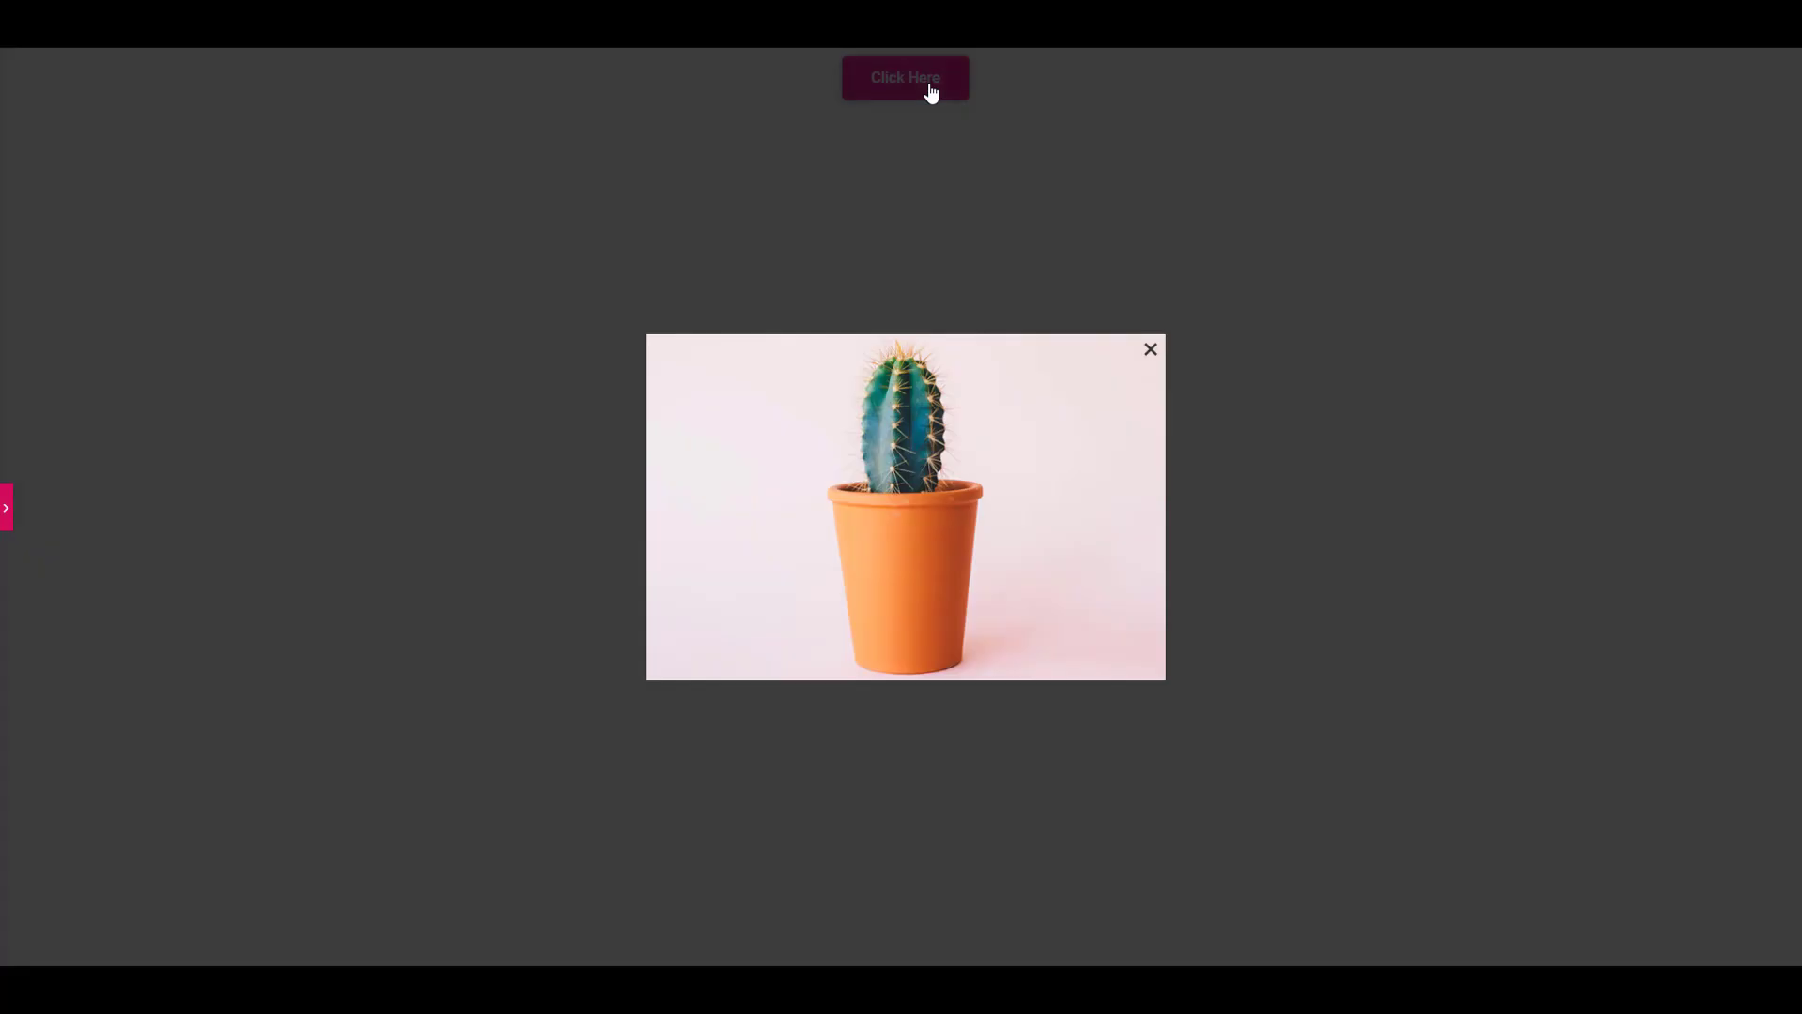
pyautogui.click(1150, 349)
# Step: Restore the editing panel with Ctrl+P and choose Zoom In from the Animation dropdown
pyautogui.hotkey('ctrl', 'p')
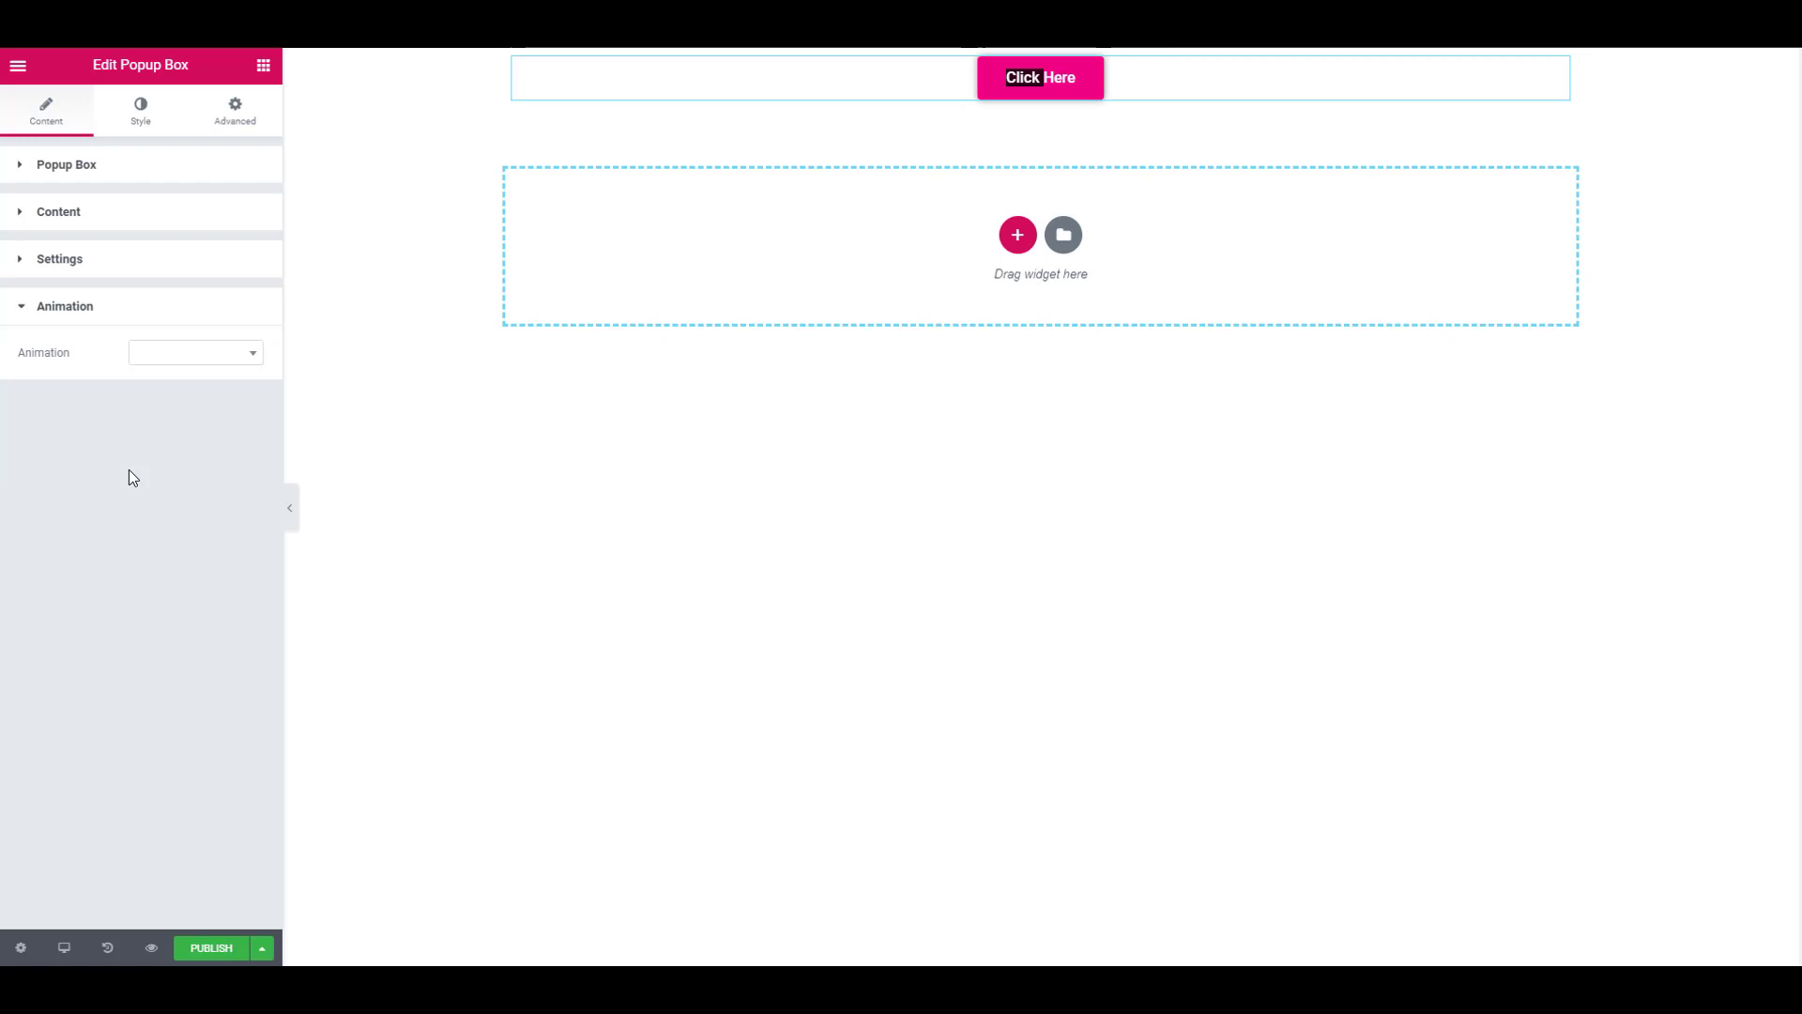
pyautogui.click(179, 365)
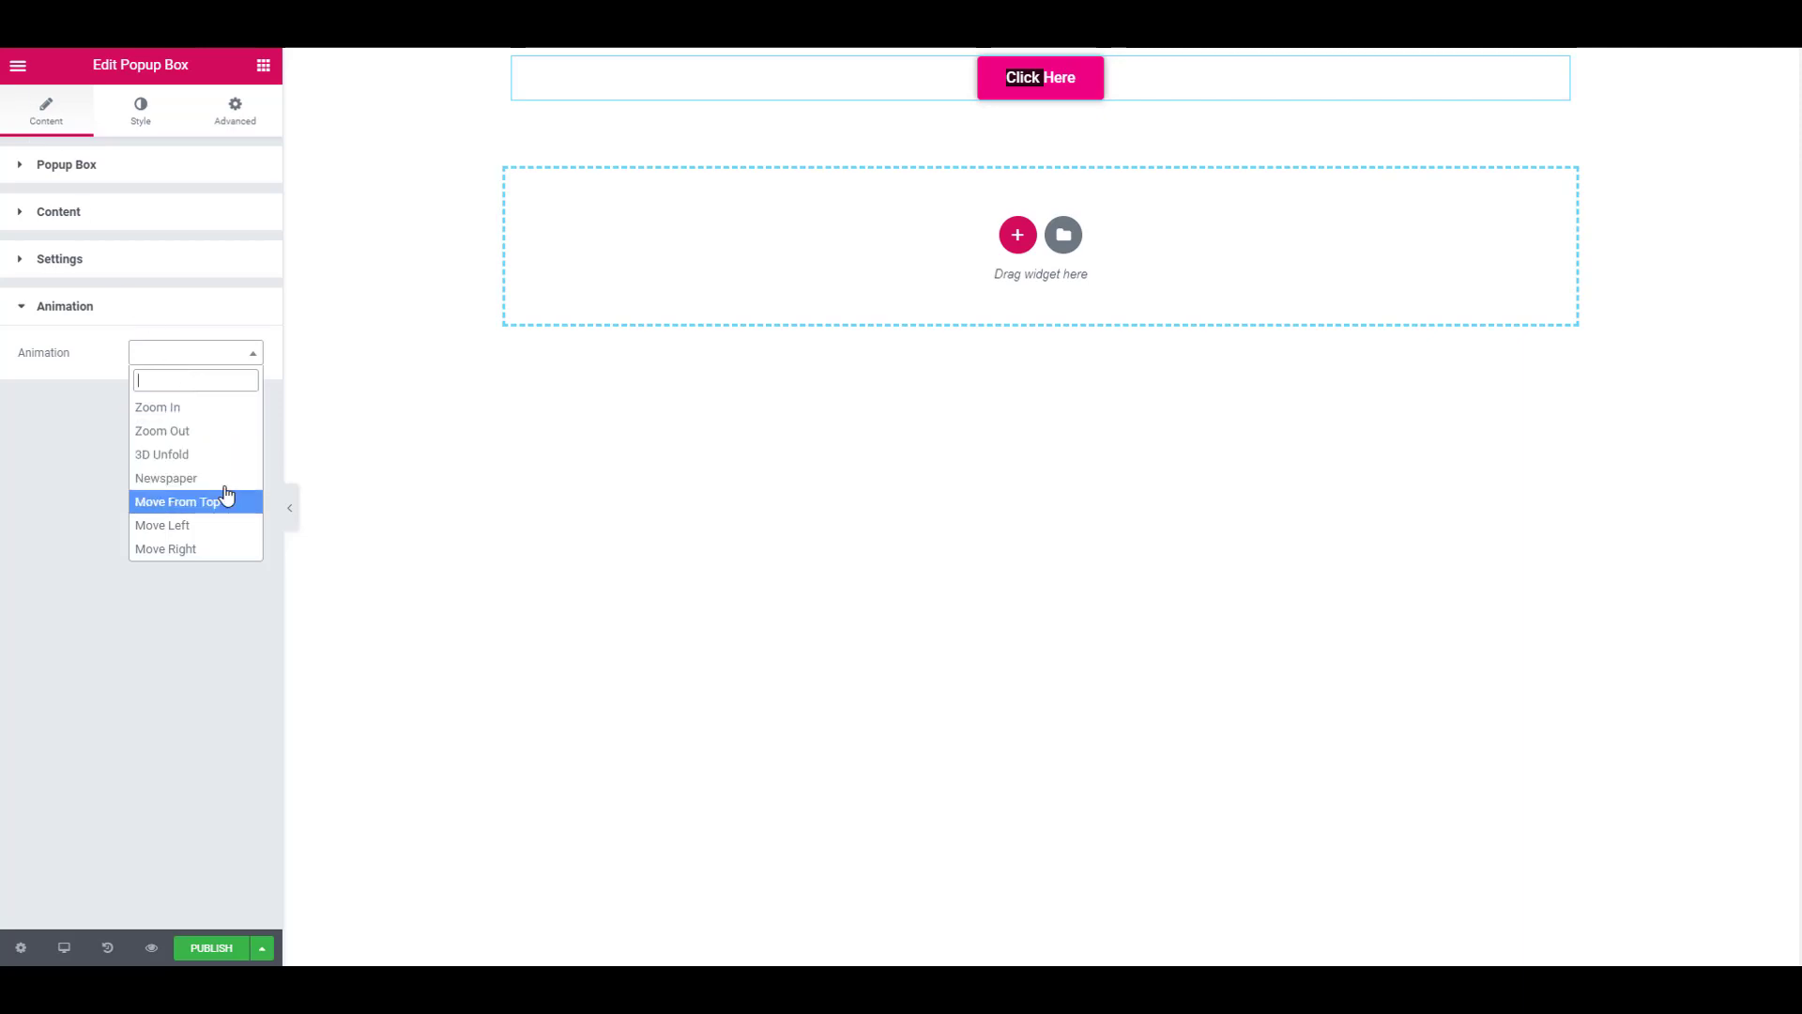
pyautogui.click(236, 407)
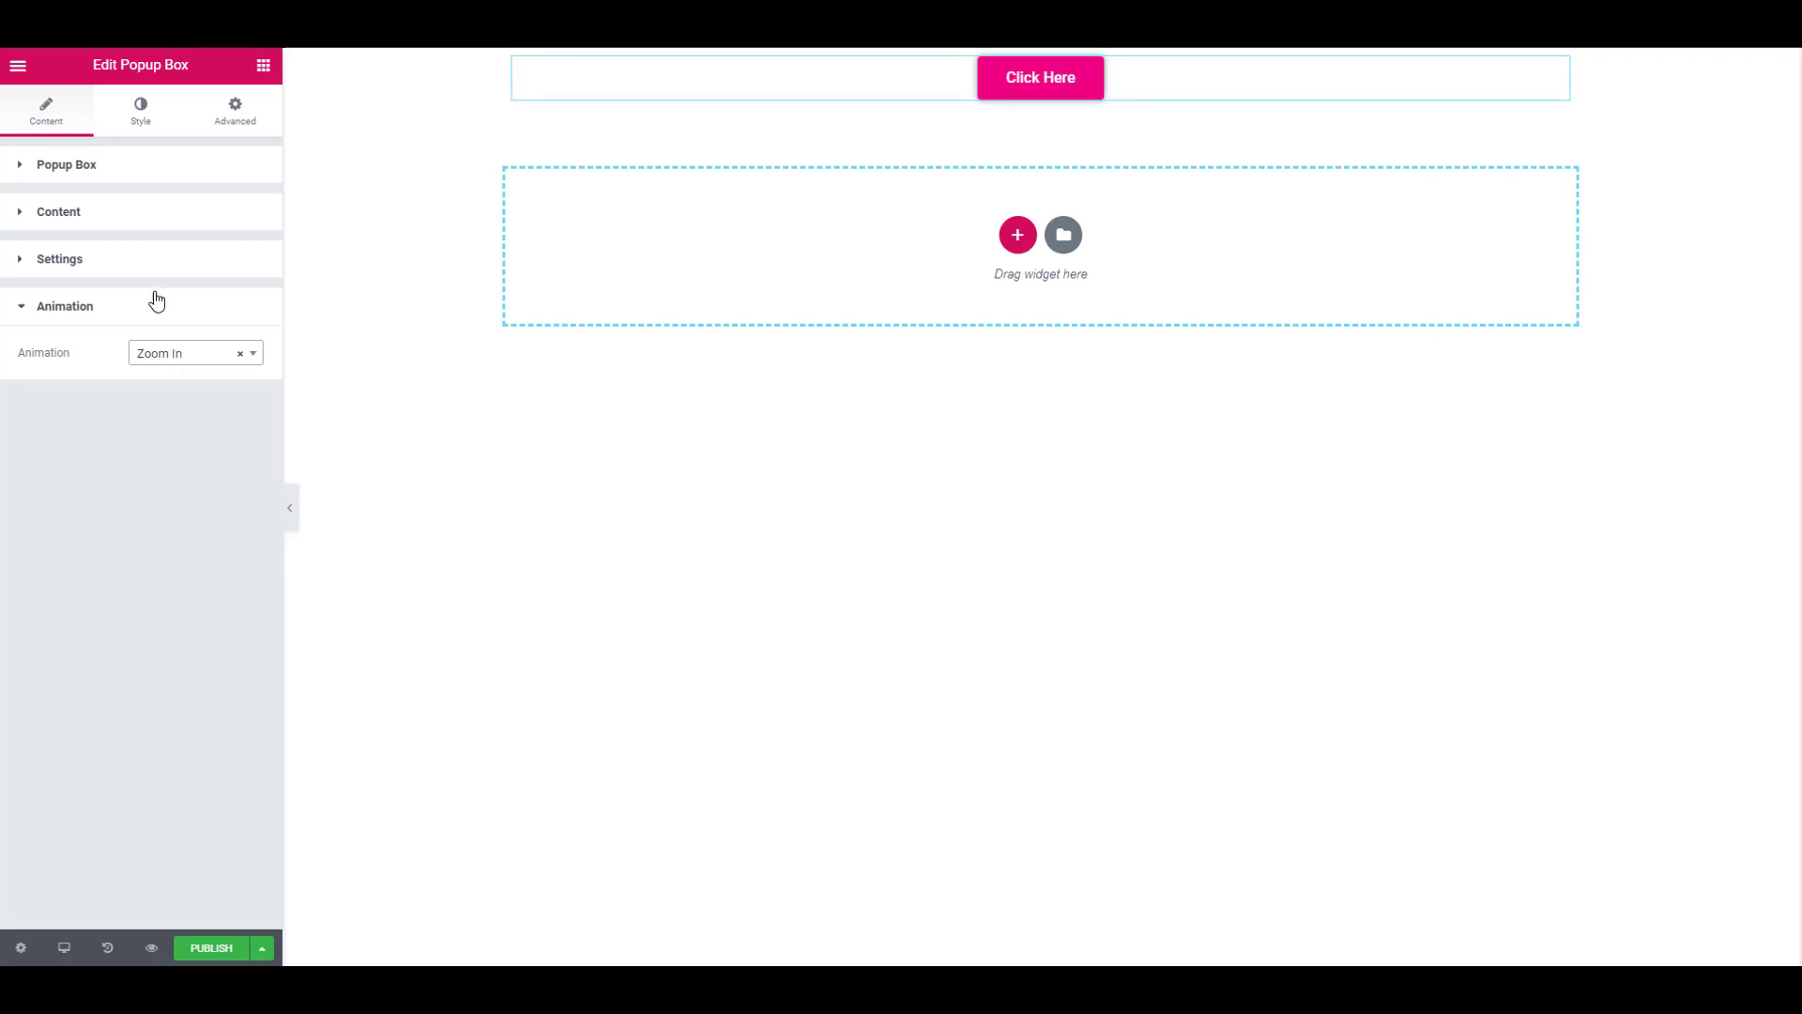
# Step: In Content > Settings, replace the Button Text 'Click Here' with 'Click Me'
pyautogui.click(140, 256)
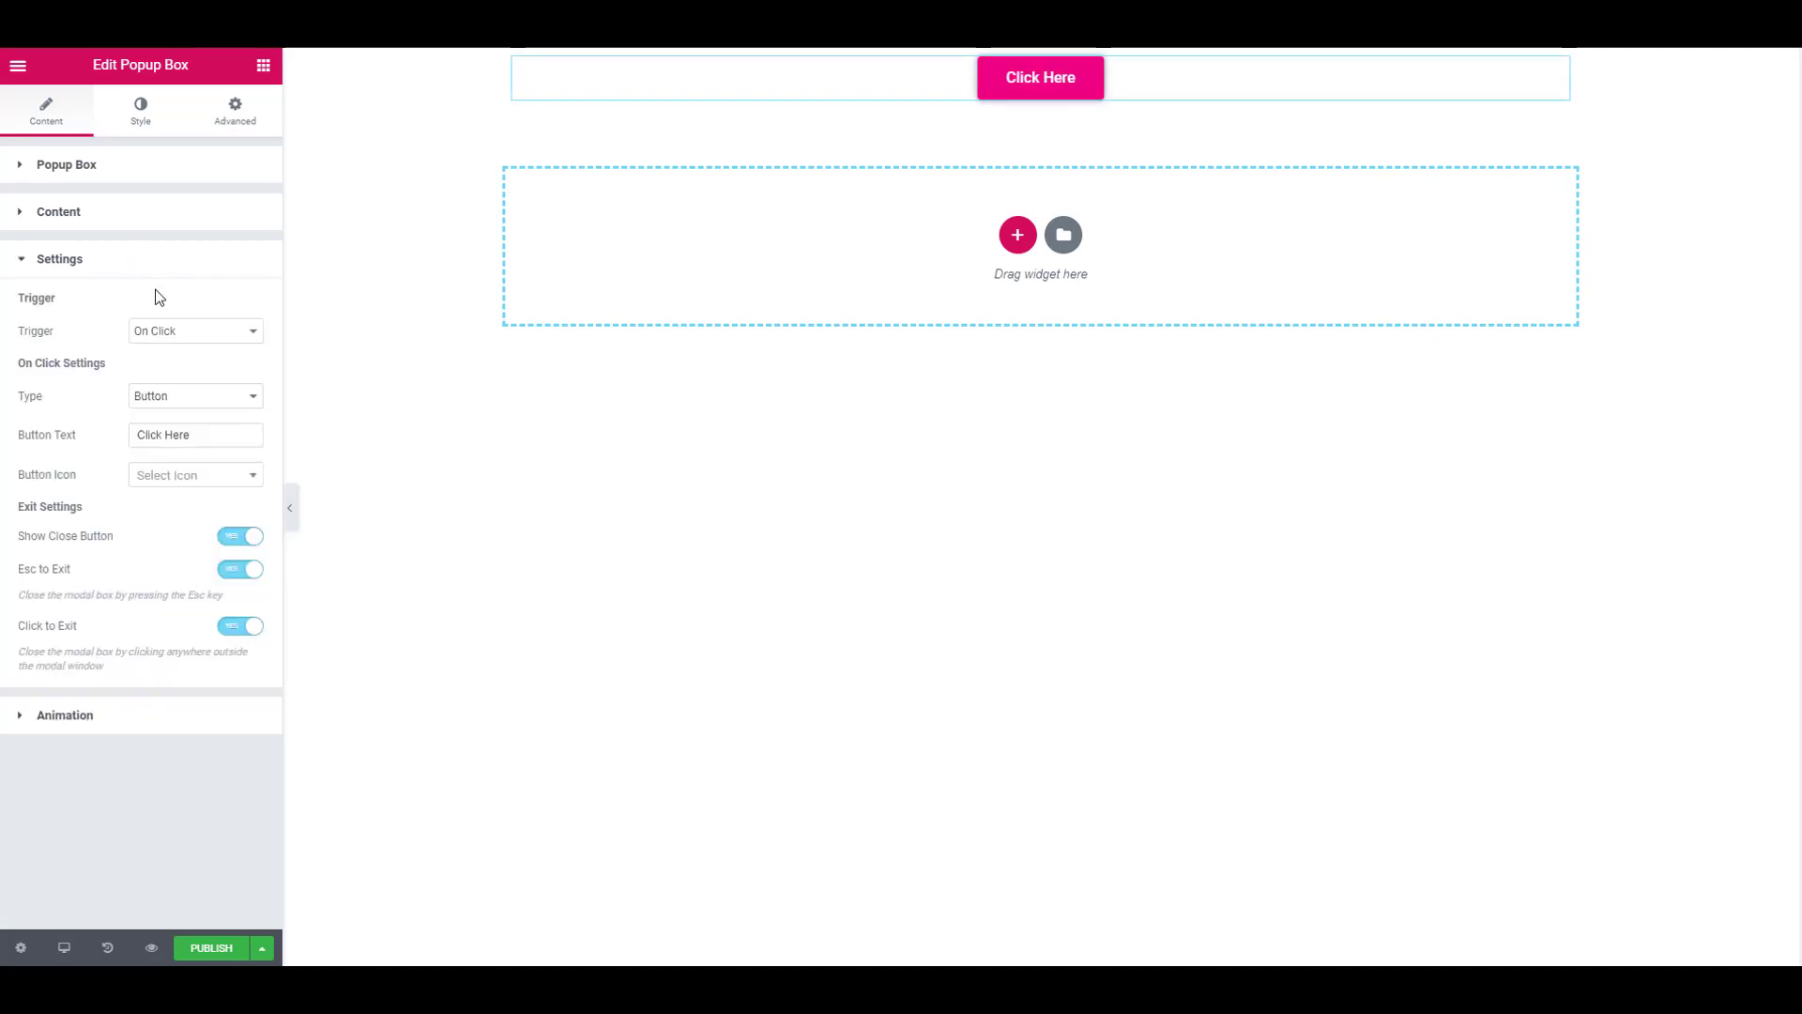
pyautogui.click(183, 437)
pyautogui.moveTo(183, 436); pyautogui.dragTo(134, 436)
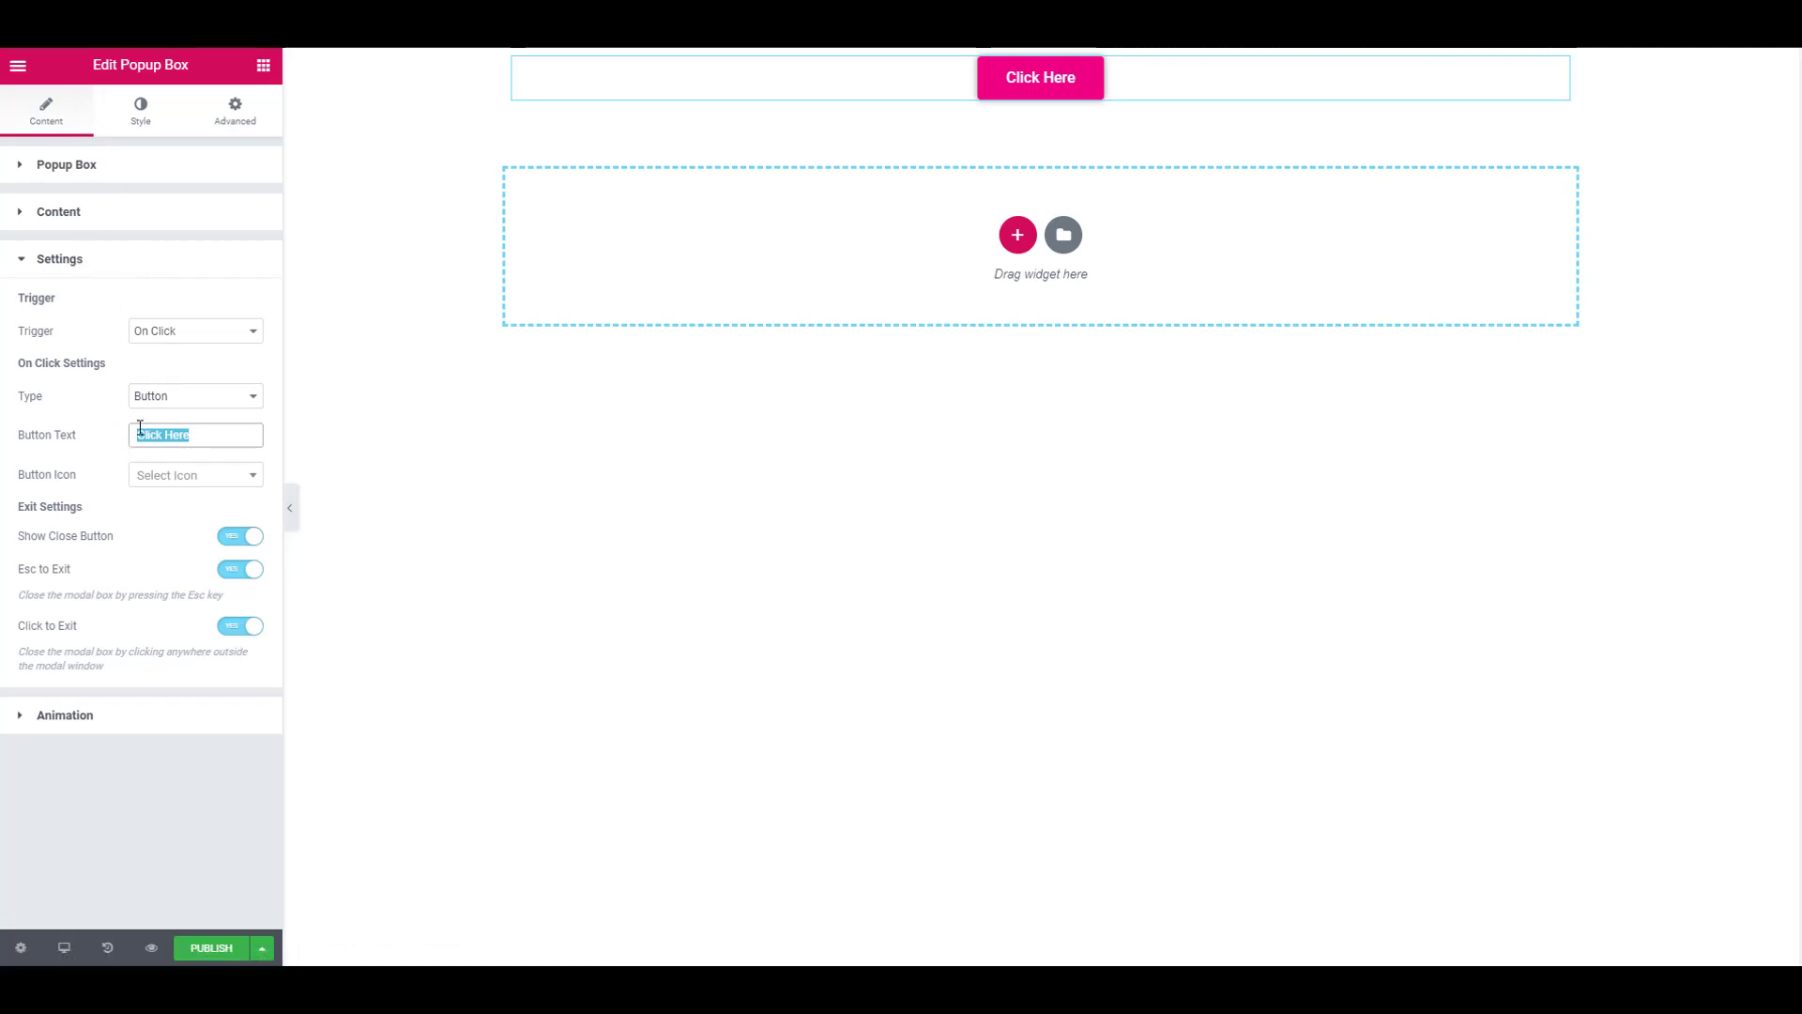
pyautogui.write('Click Me')
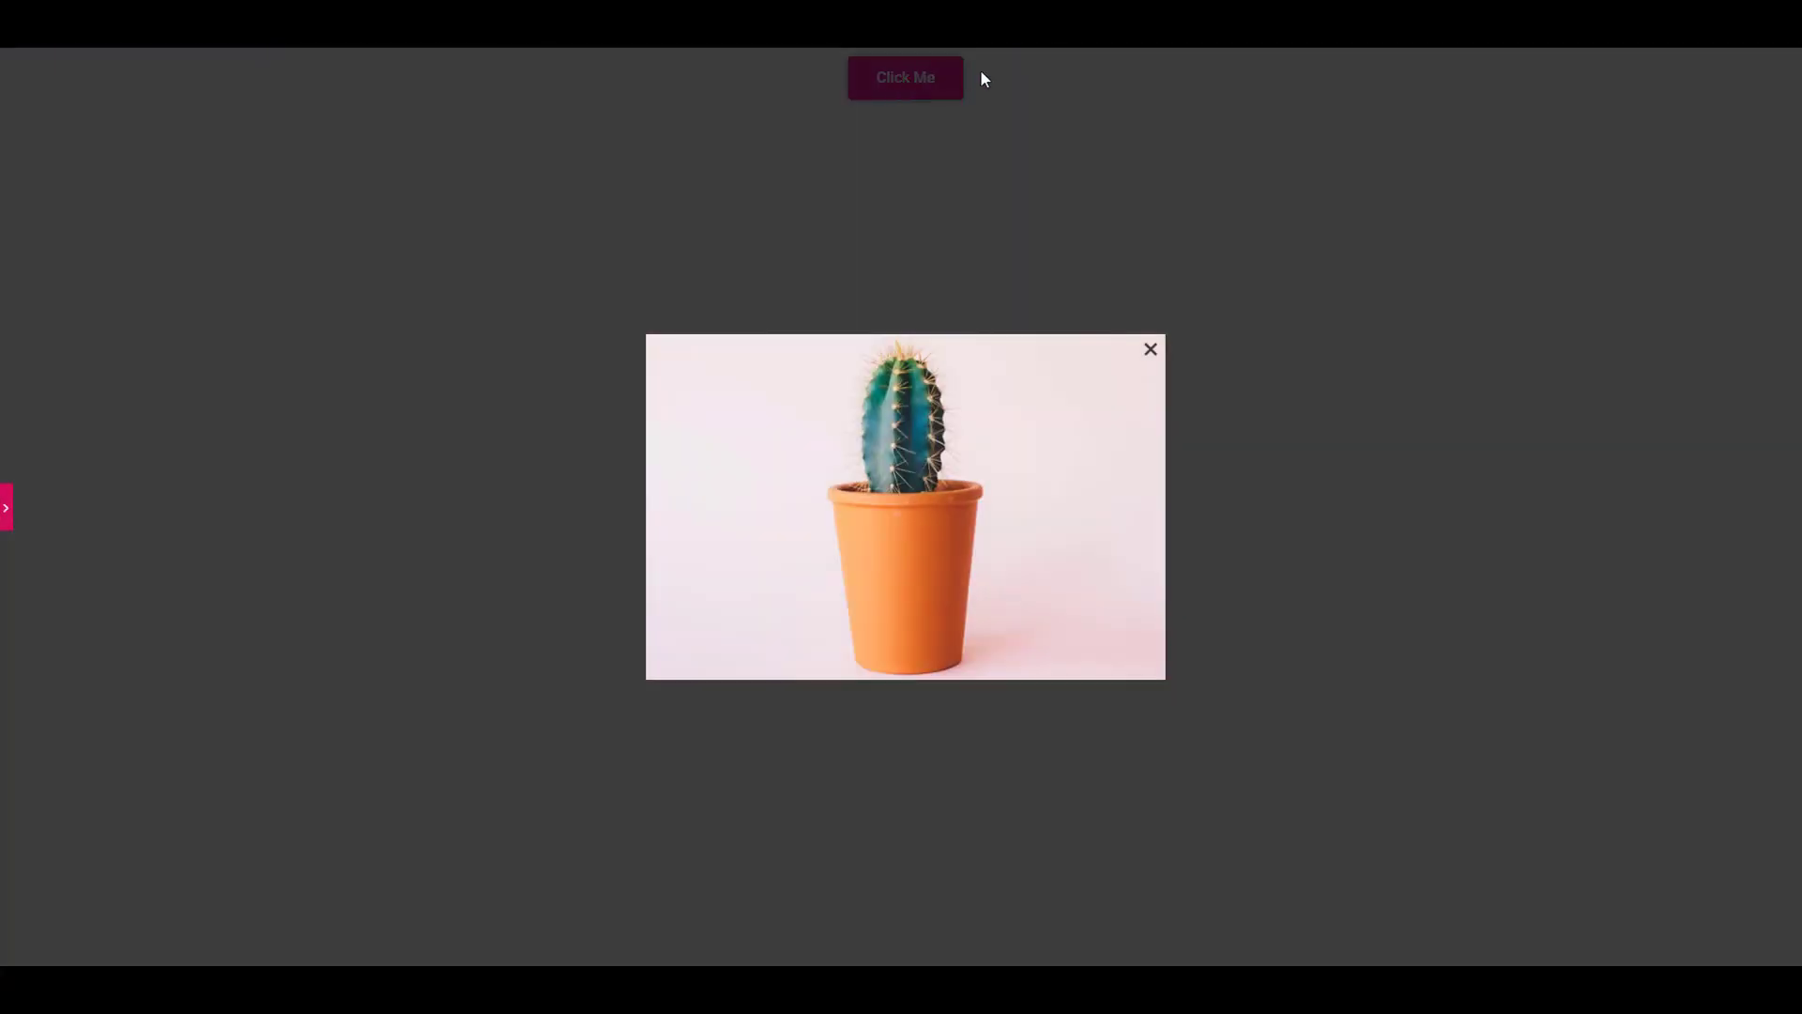
# Step: Close the cactus popup, reopen it once to test, close it again, and return to the widget settings
pyautogui.click(1151, 349)
pyautogui.click(917, 86)
pyautogui.click(1150, 349)
pyautogui.click(5, 506)
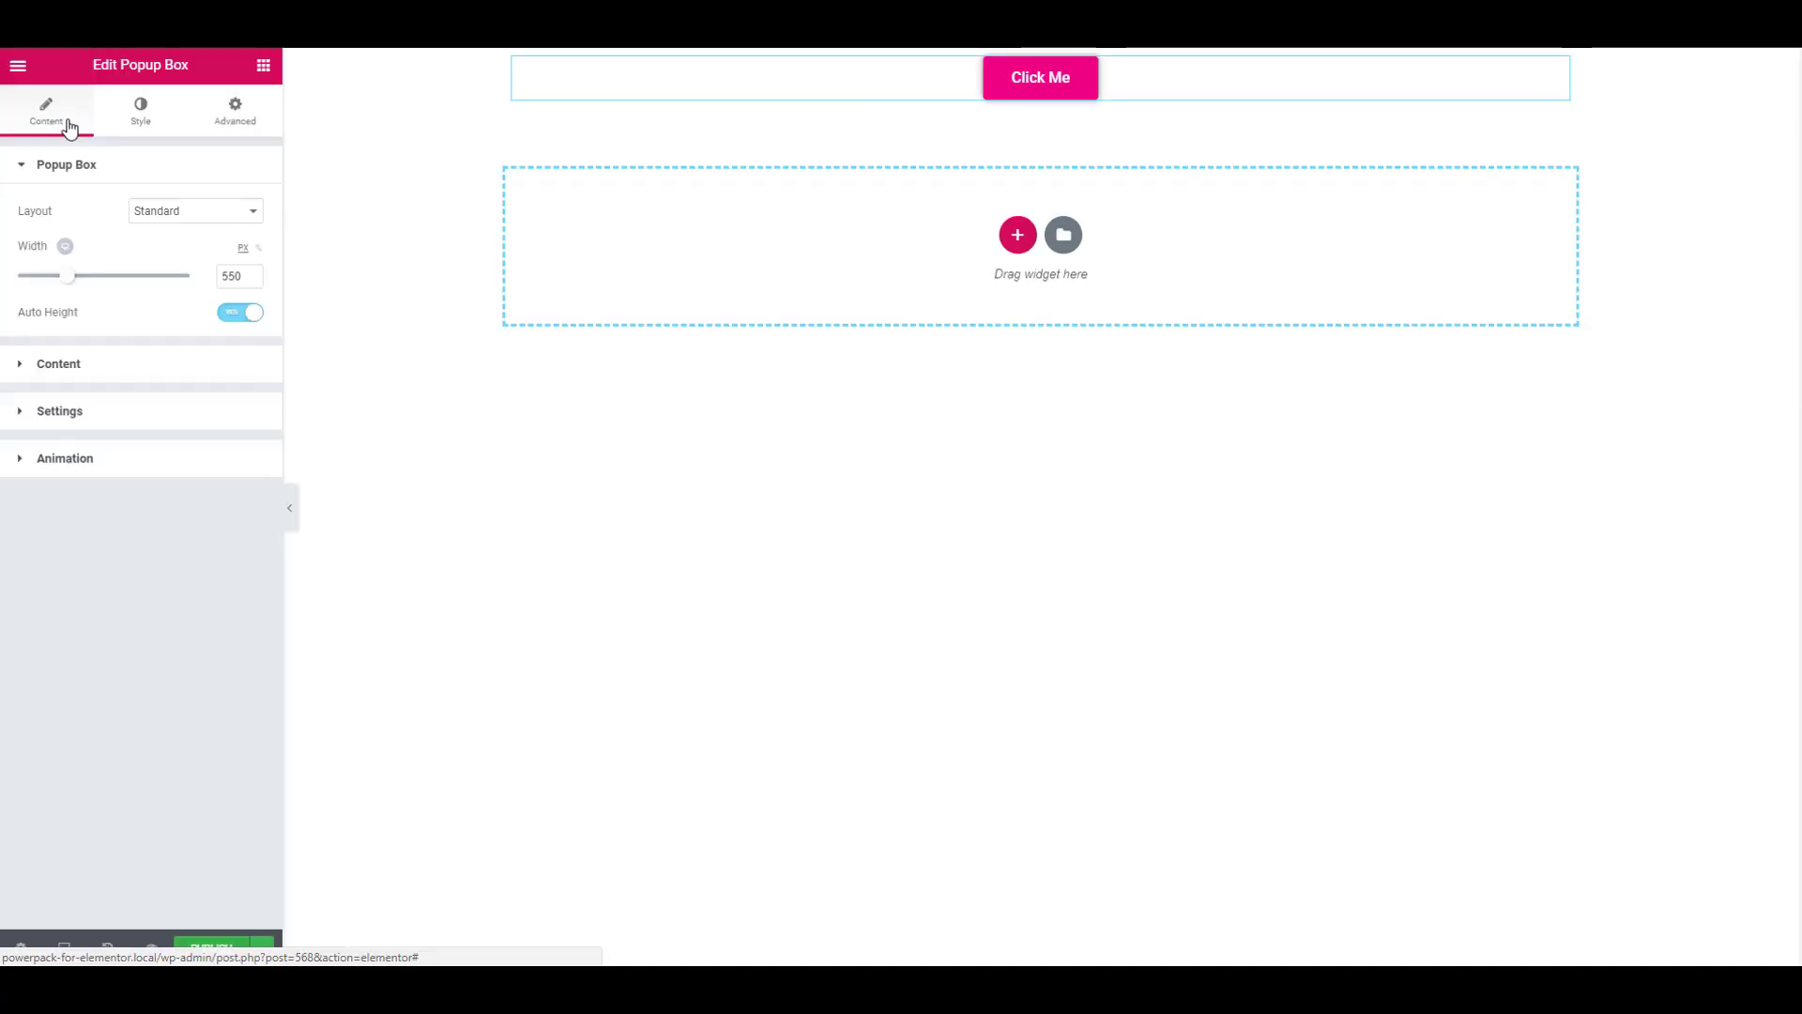